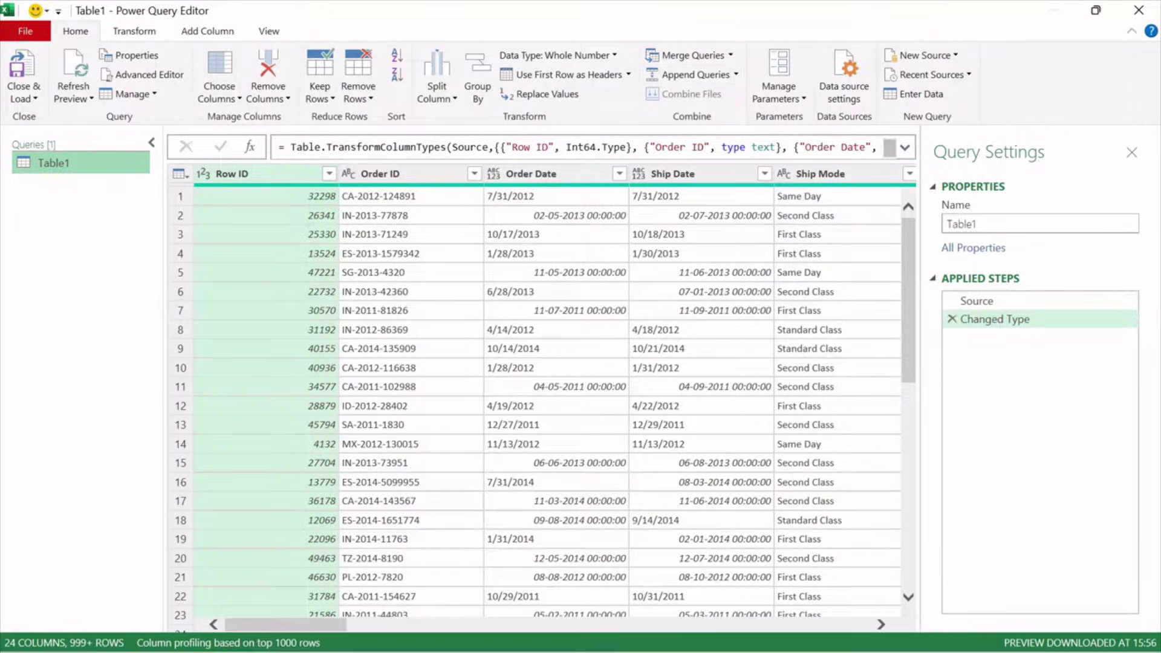
Select the Order Date and Ship Date columns together in the Table1 query
{"action": "left_click", "coordinate": [550, 174]}
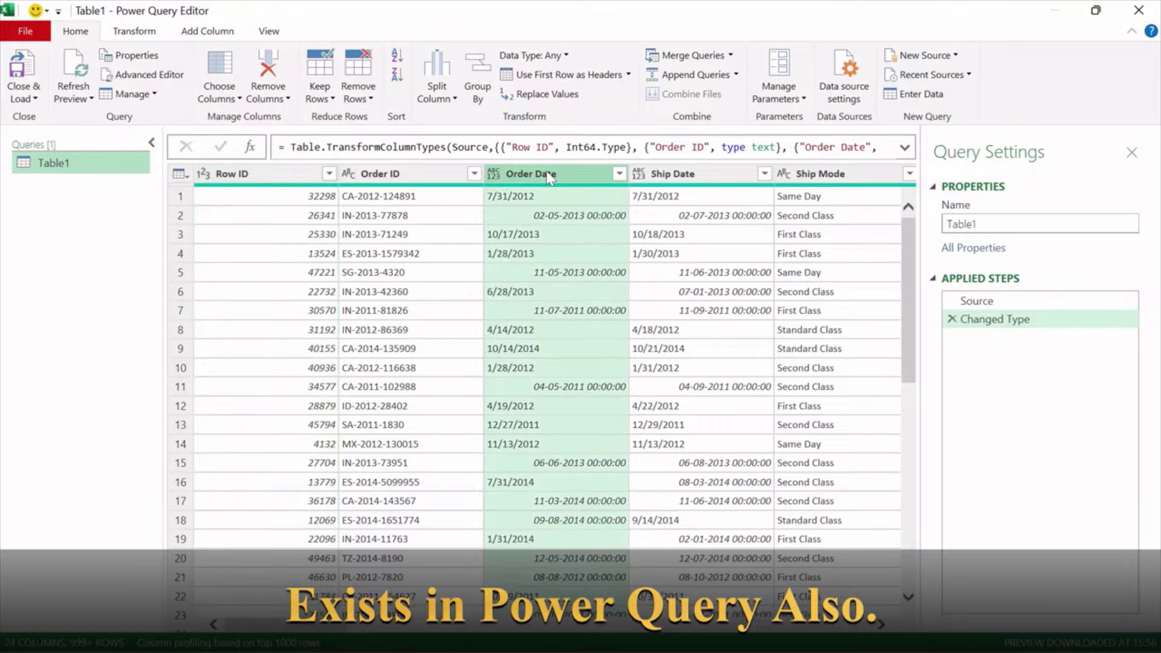
{"action": "left_click", "coordinate": [695, 175], "text": "ctrl"}
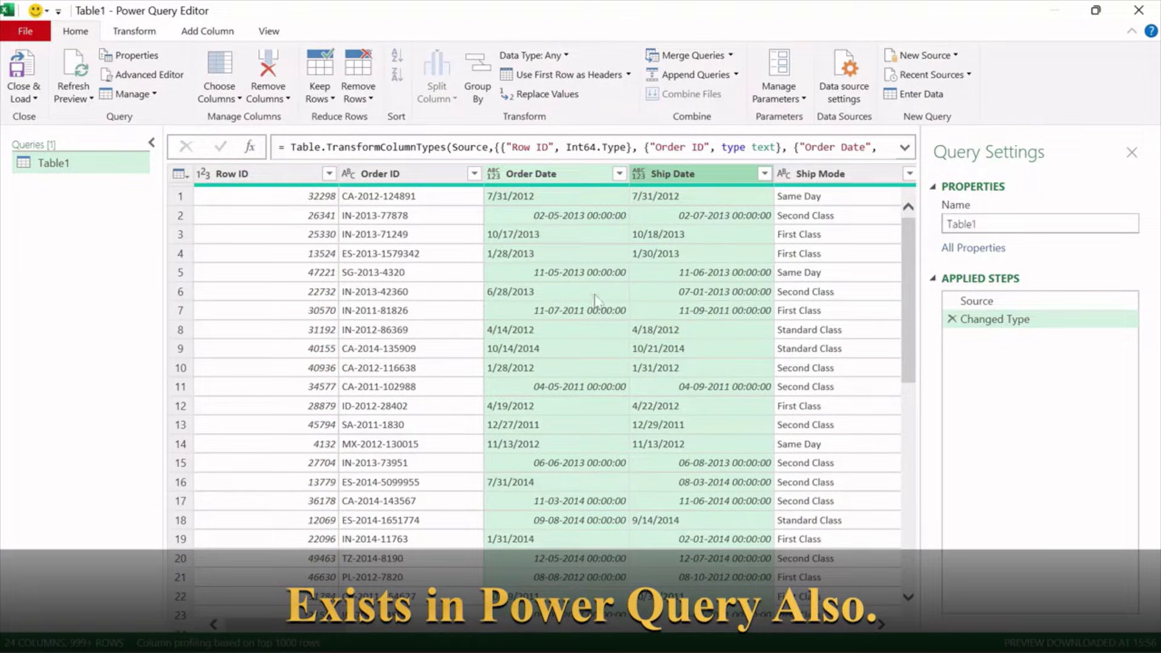
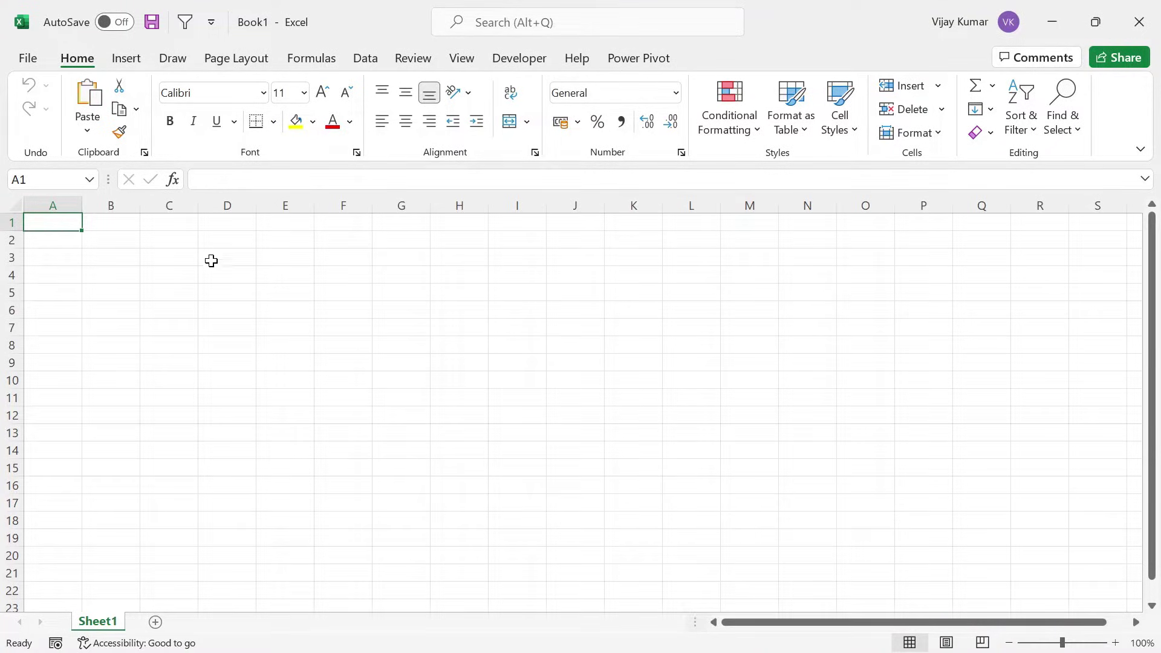
Enter the current date 02-03-2022 in cell A1 and apply the day-month-year date format with an abbreviated month name
{"action": "key", "text": "ctrl+semicolon"}
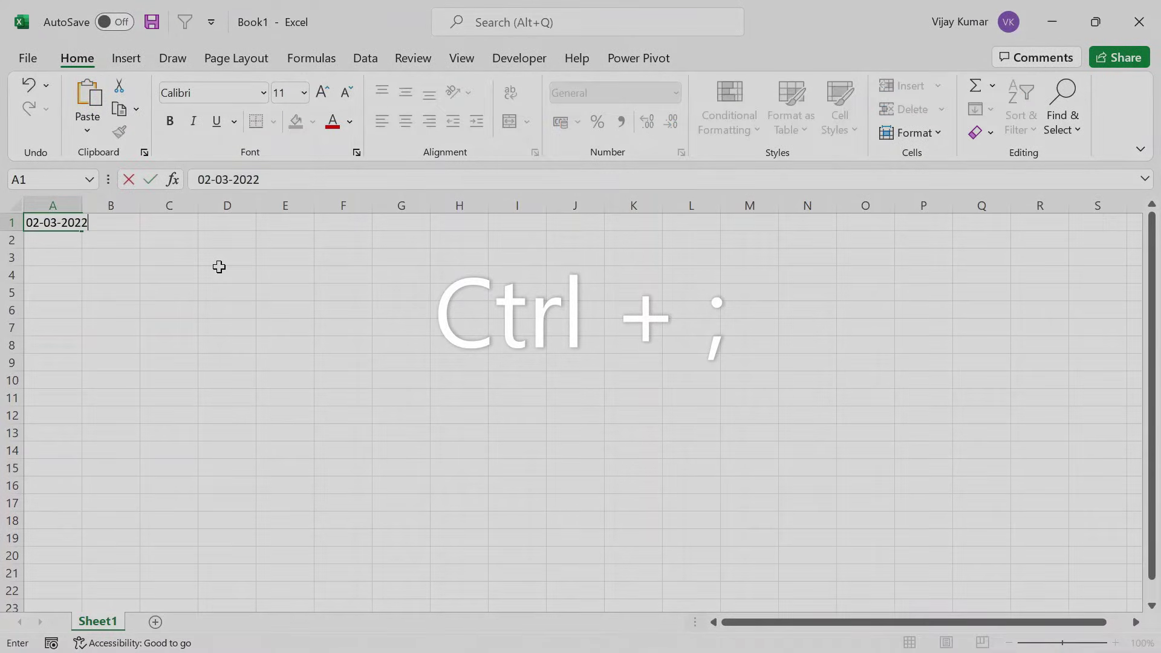
{"action": "key", "text": "Return"}
{"action": "left_click", "coordinate": [60, 224]}
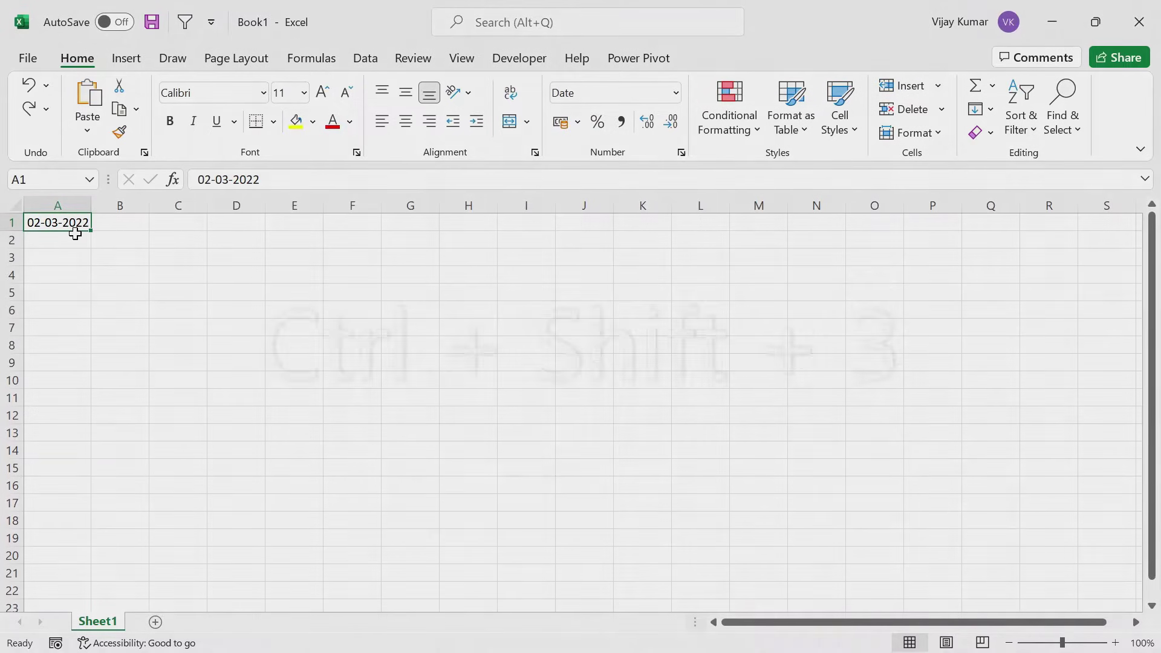
{"action": "key", "text": "ctrl+shift+3"}
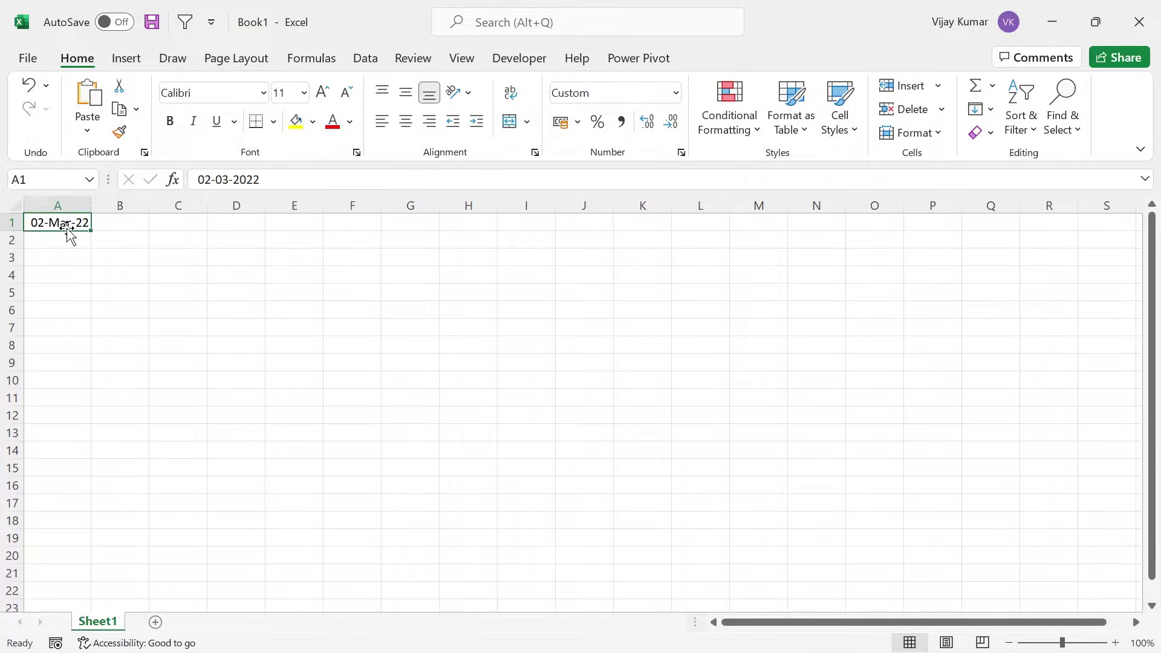
Enter 03/31/2022 in cell A2 and widen column A to compare the alignment of both dates
{"action": "left_click", "coordinate": [53, 240]}
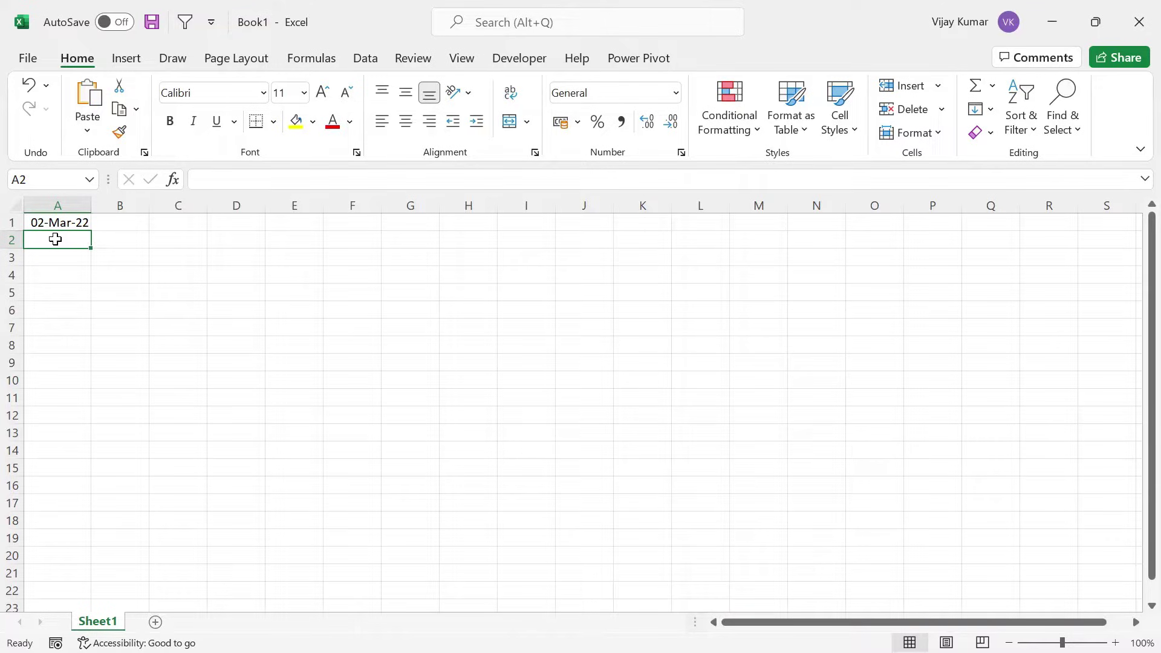
{"action": "type", "text": "03/31"}
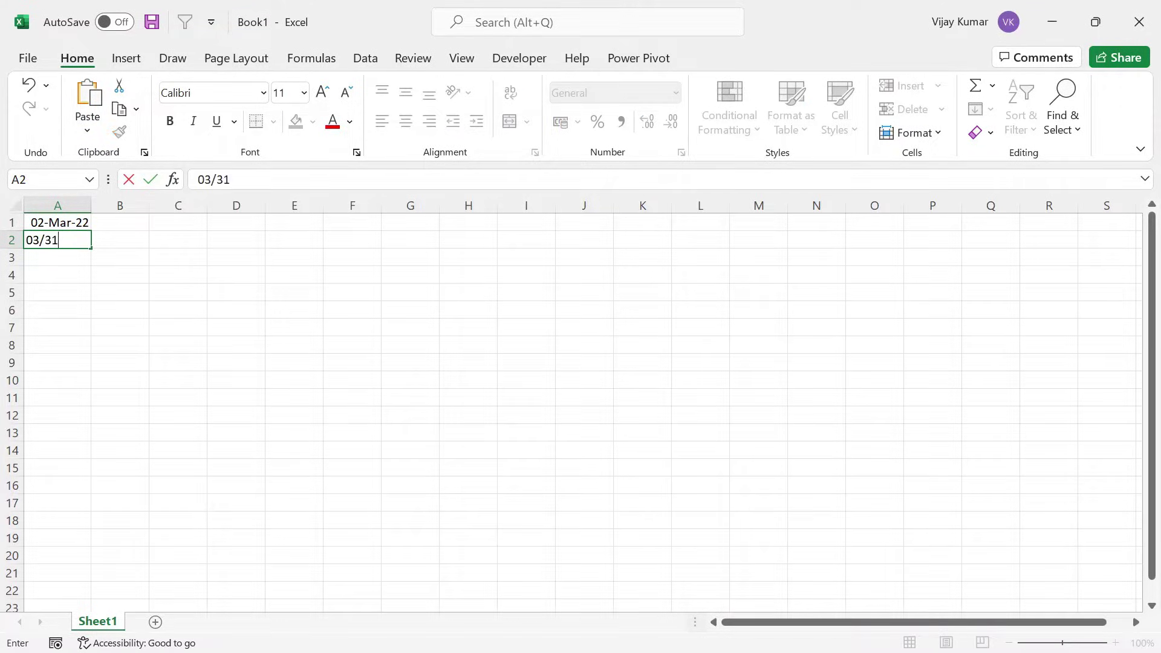
{"action": "type", "text": "/2022"}
{"action": "key", "text": "Return"}
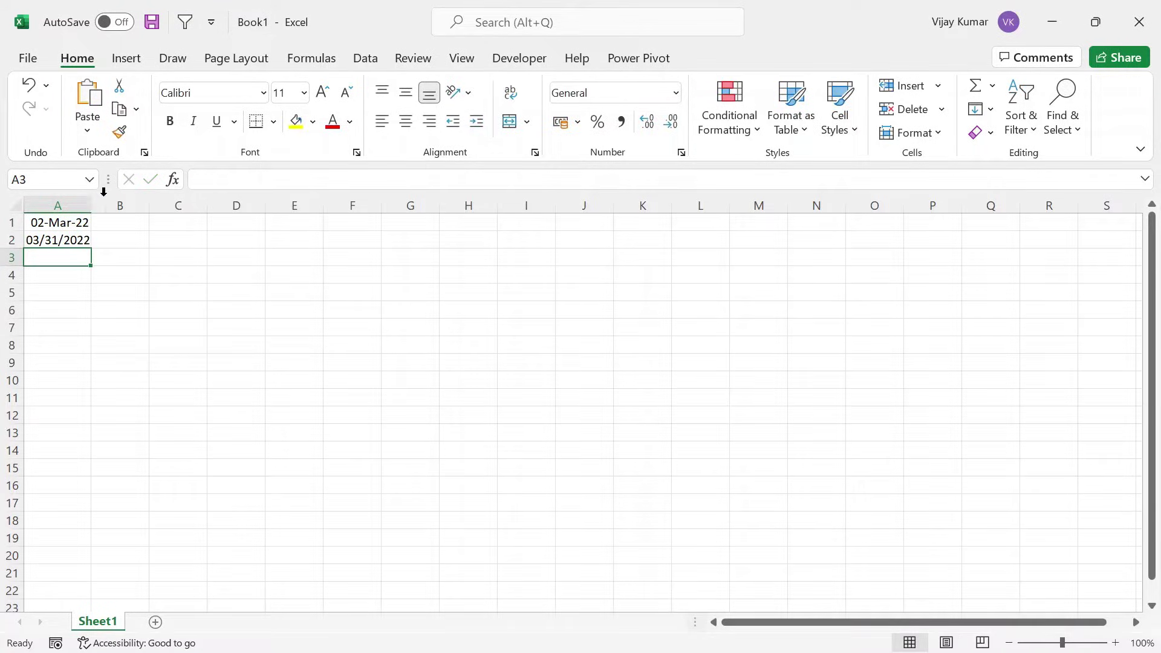
{"action": "left_click_drag", "start_coordinate": [94, 205], "coordinate": [158, 205]}
{"action": "left_click", "coordinate": [71, 240]}
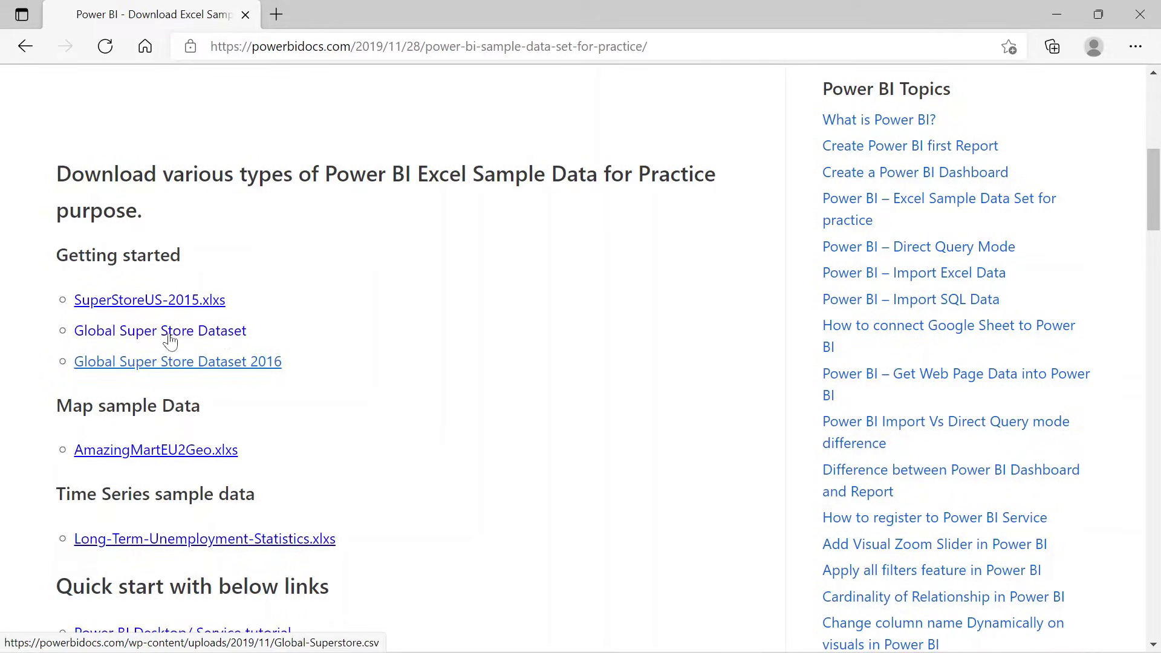
Download the Global Super Store Dataset from the sample data page and open Global-Superstore.csv in a maximized window
{"action": "left_click", "coordinate": [220, 342]}
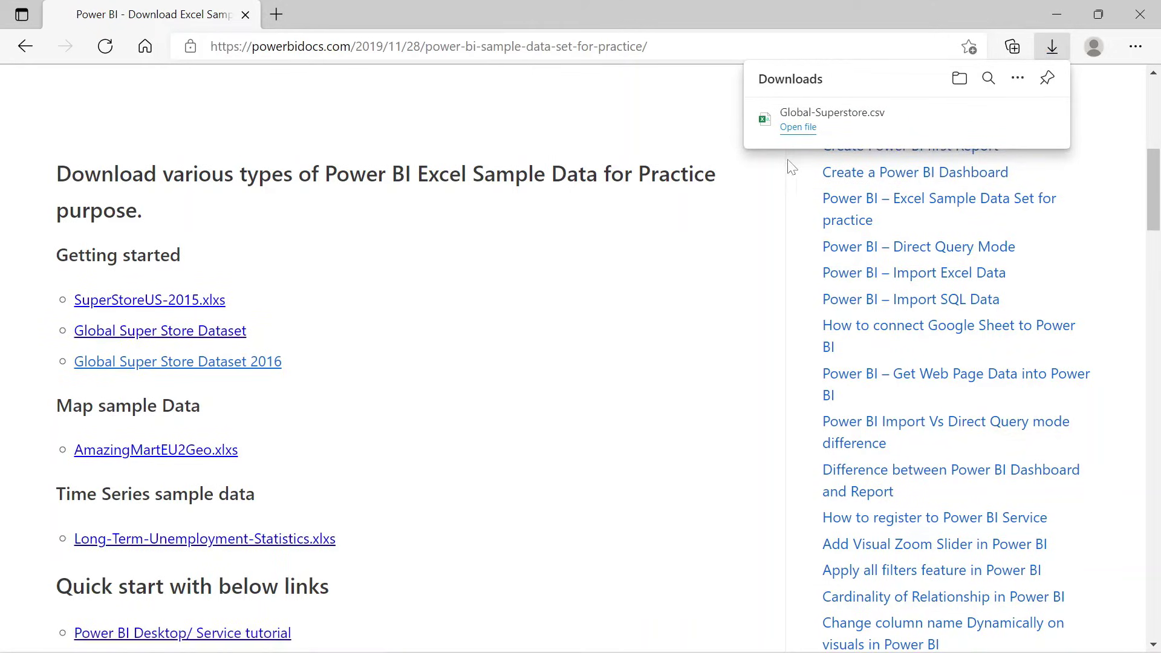
{"action": "left_click", "coordinate": [794, 129]}
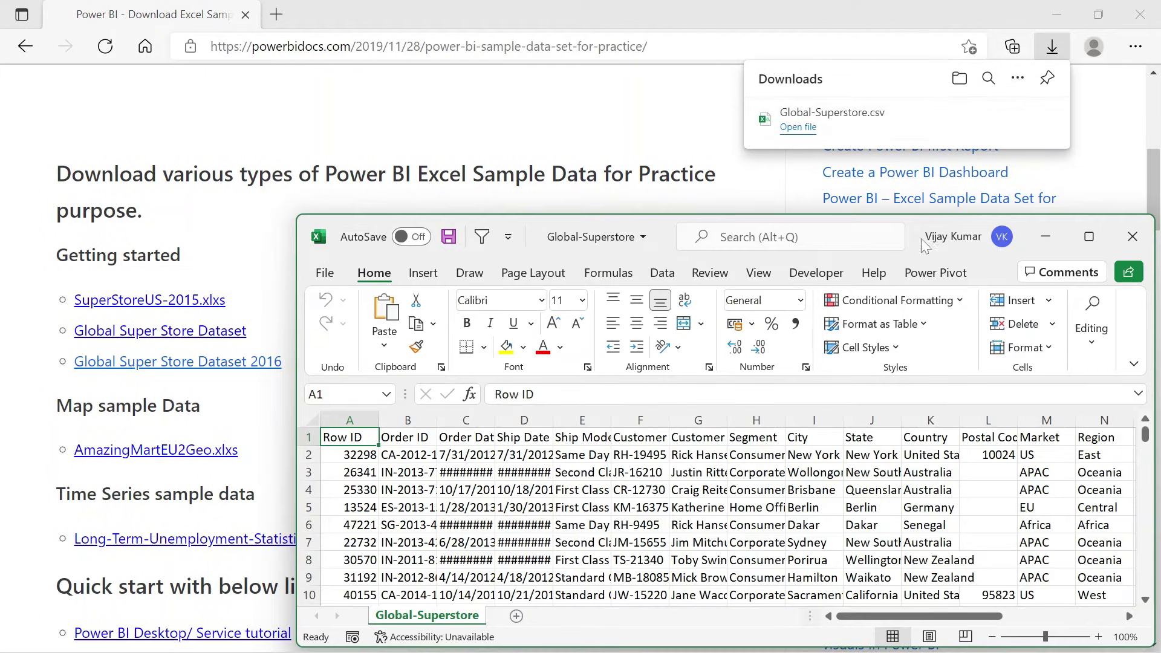
{"action": "left_click", "coordinate": [1089, 236]}
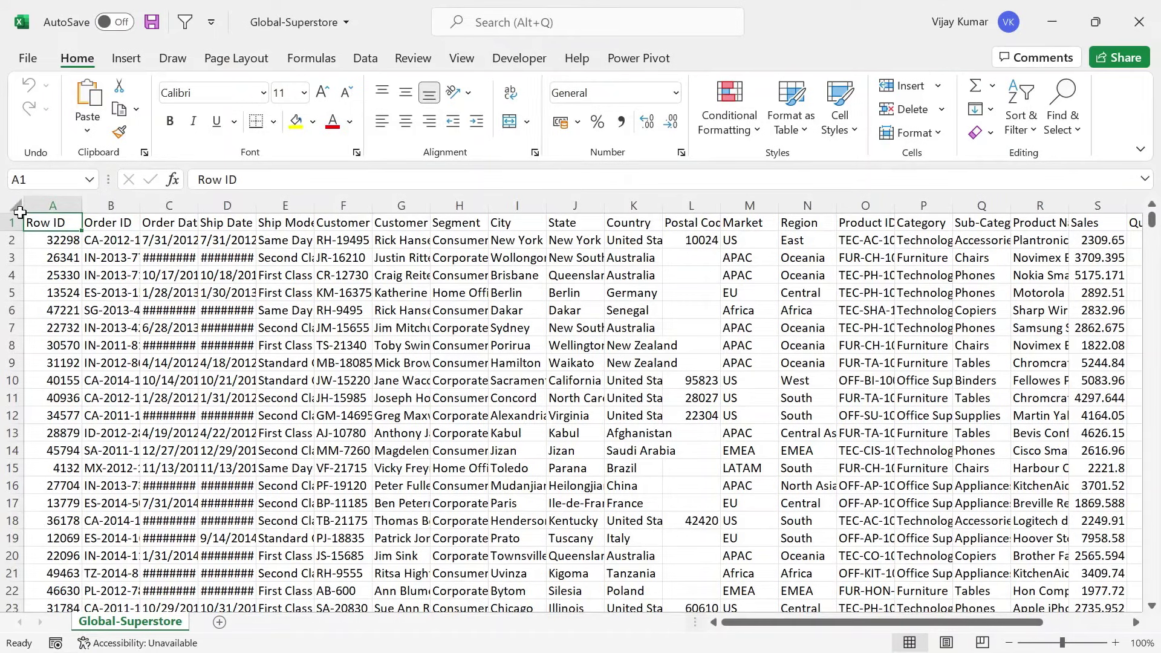
Autofit the width of all columns in the Global-Superstore sheet
{"action": "left_click", "coordinate": [12, 206]}
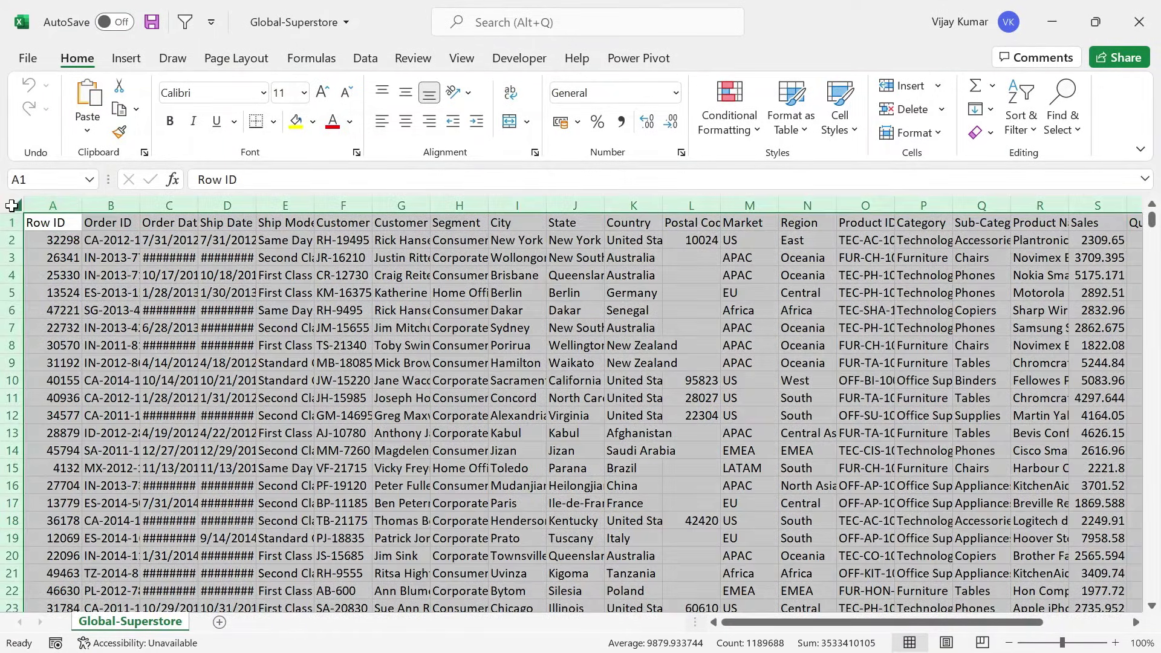
{"action": "double_click", "coordinate": [82, 206]}
{"action": "left_click", "coordinate": [115, 238]}
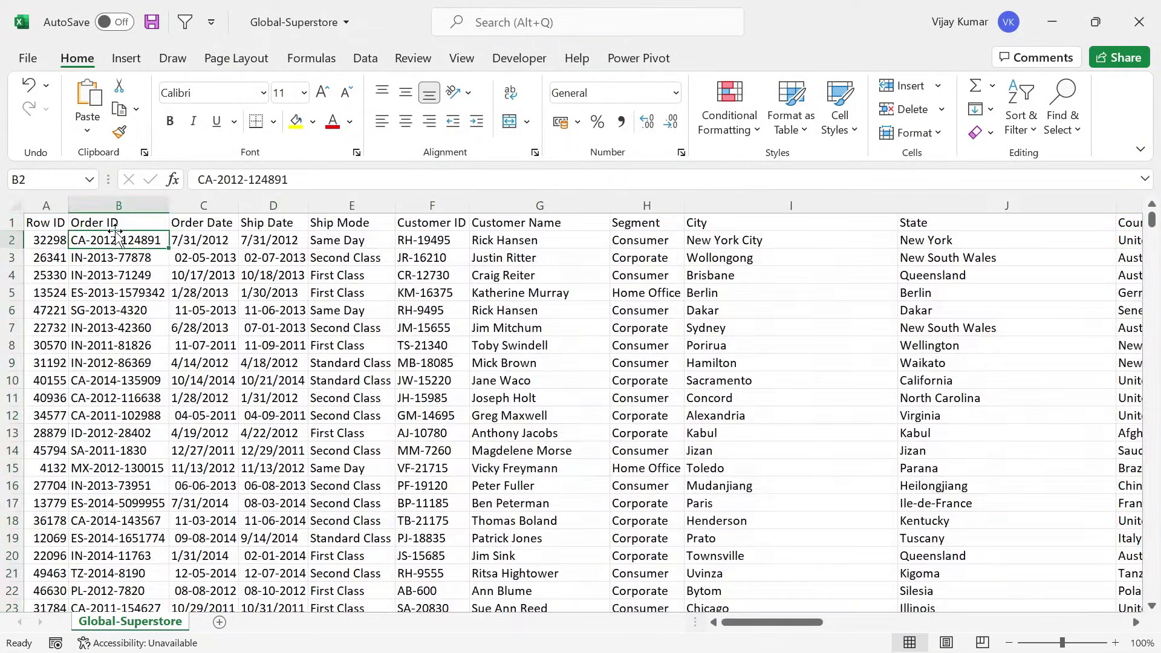
Compare the date notation and number format of the first two Order Date entries, C2 and C3
{"action": "left_click", "coordinate": [102, 222]}
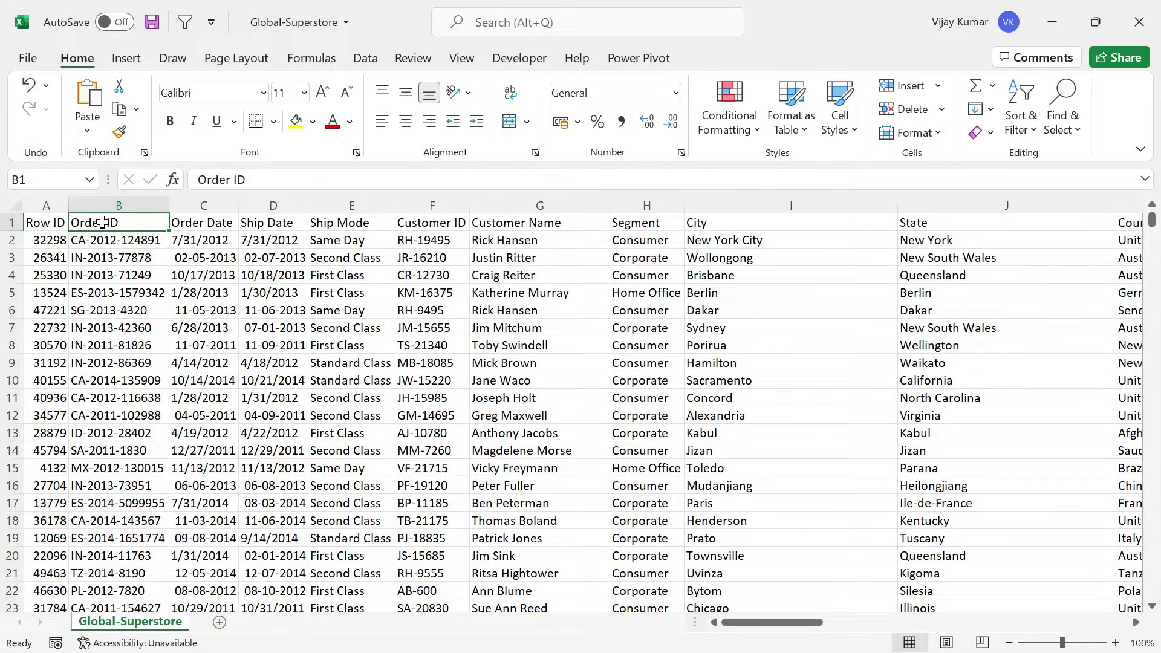
{"action": "left_click", "coordinate": [213, 240]}
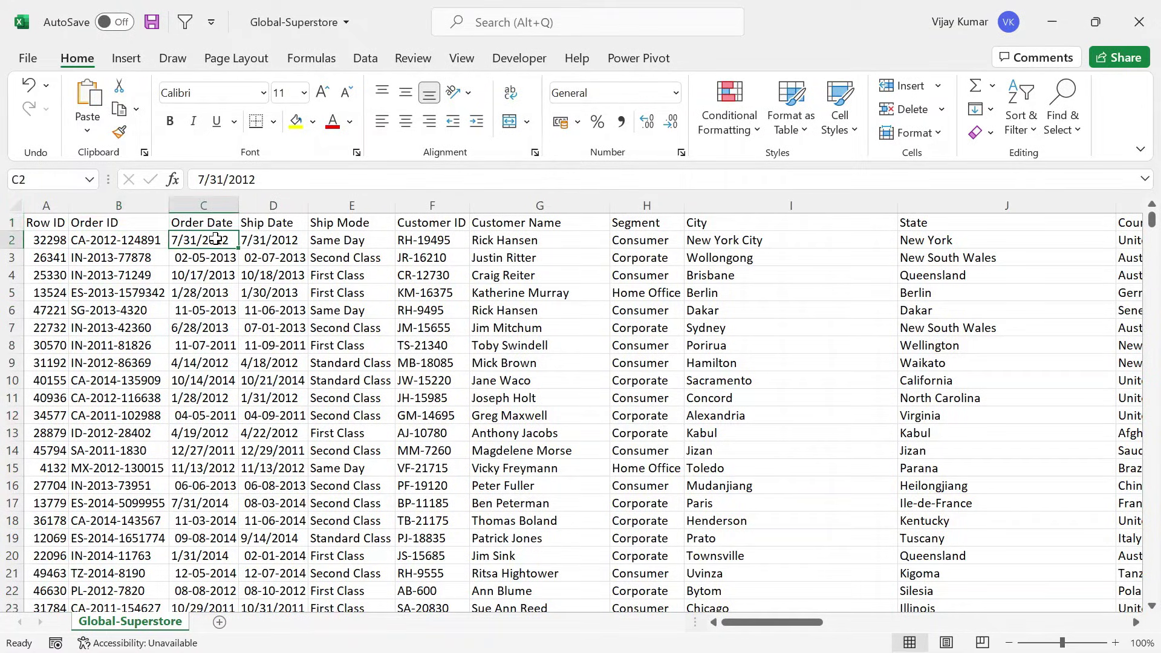
{"action": "left_click", "coordinate": [217, 262]}
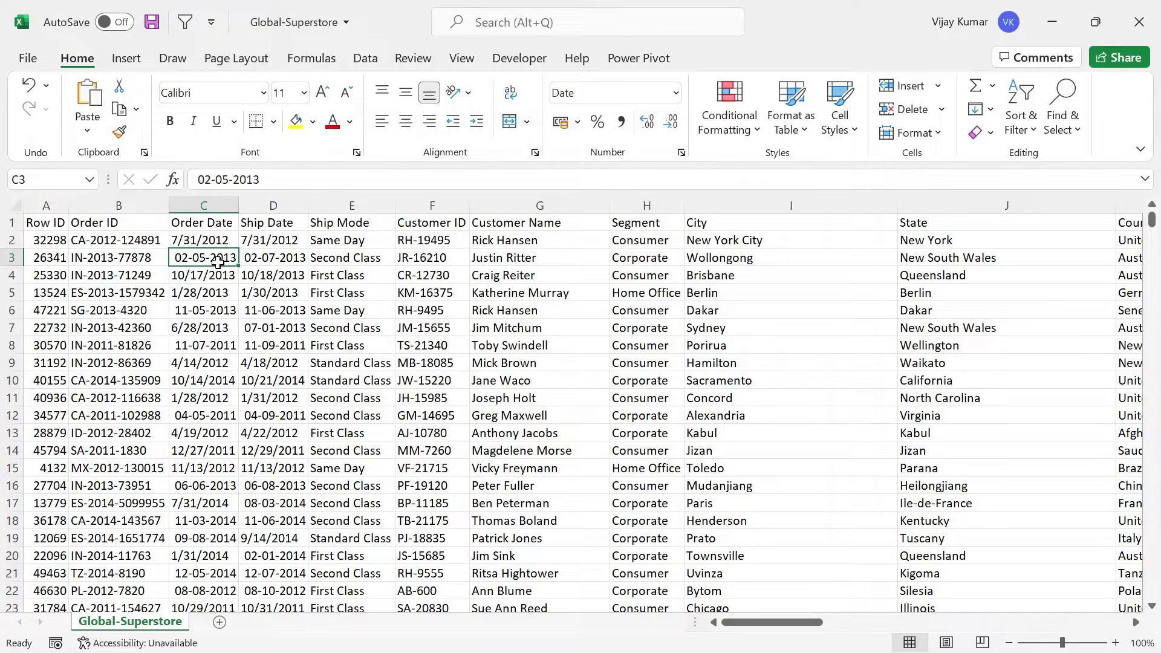
{"action": "key", "text": "Up"}
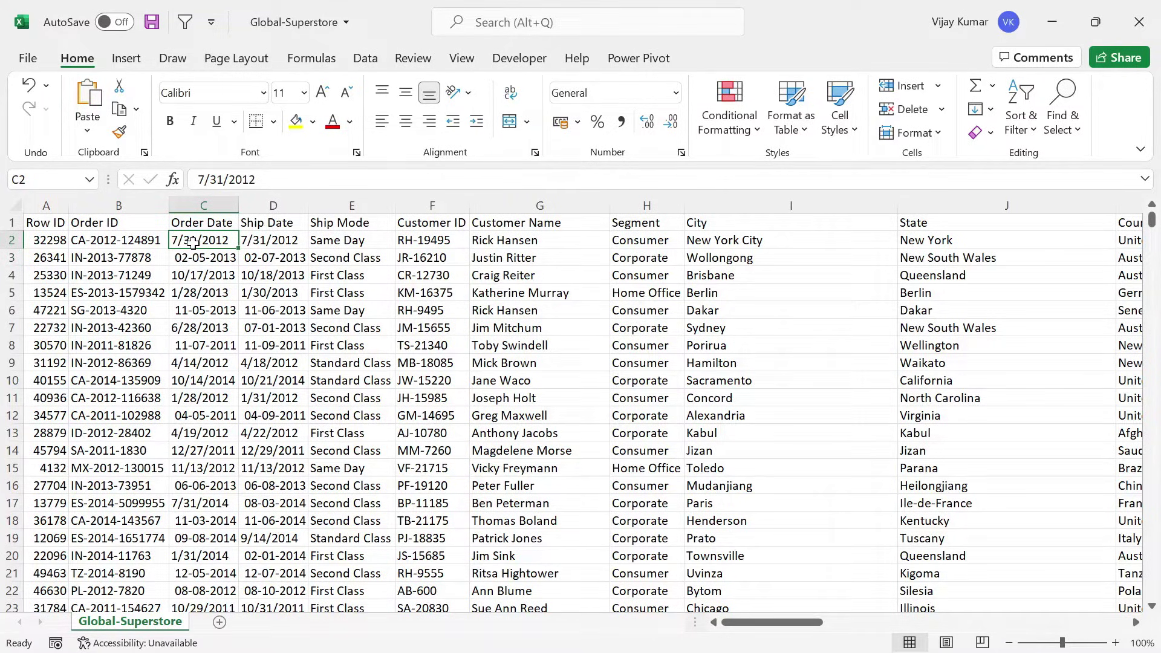
{"action": "left_click", "coordinate": [197, 262]}
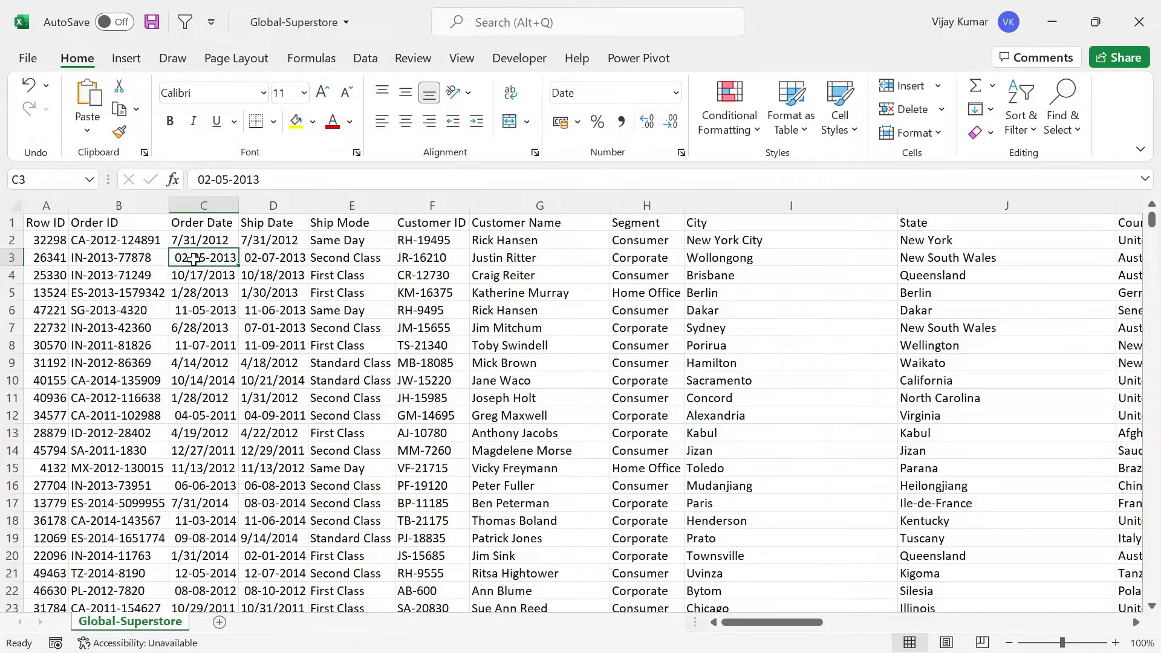
{"action": "left_click", "coordinate": [204, 238]}
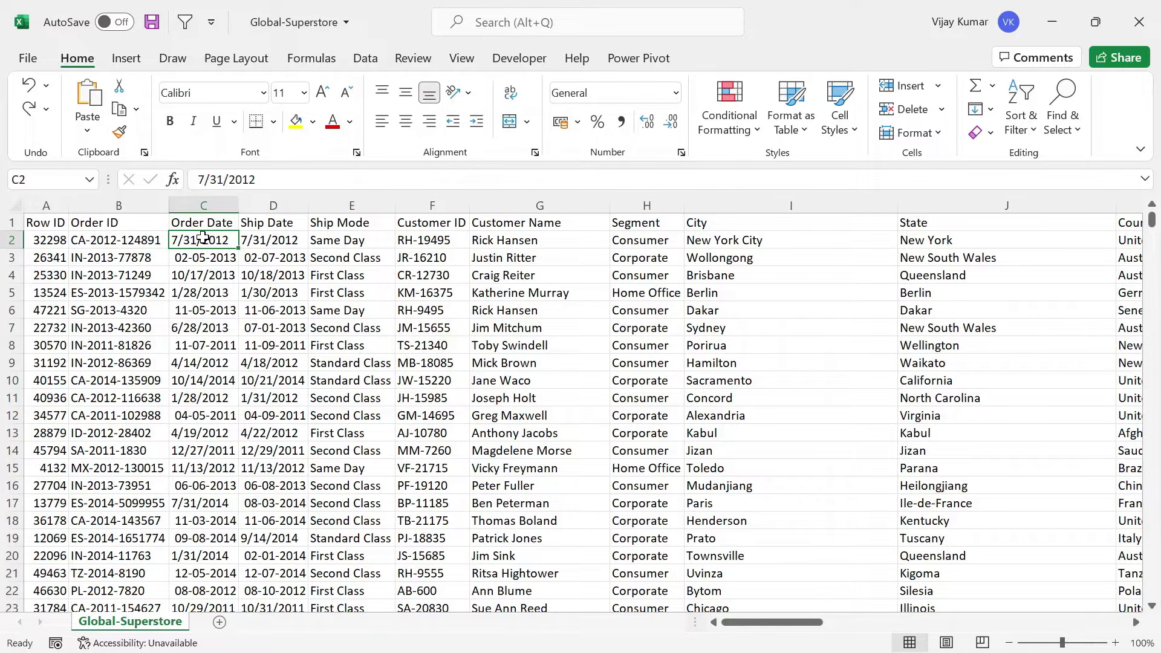
{"action": "left_click", "coordinate": [202, 259]}
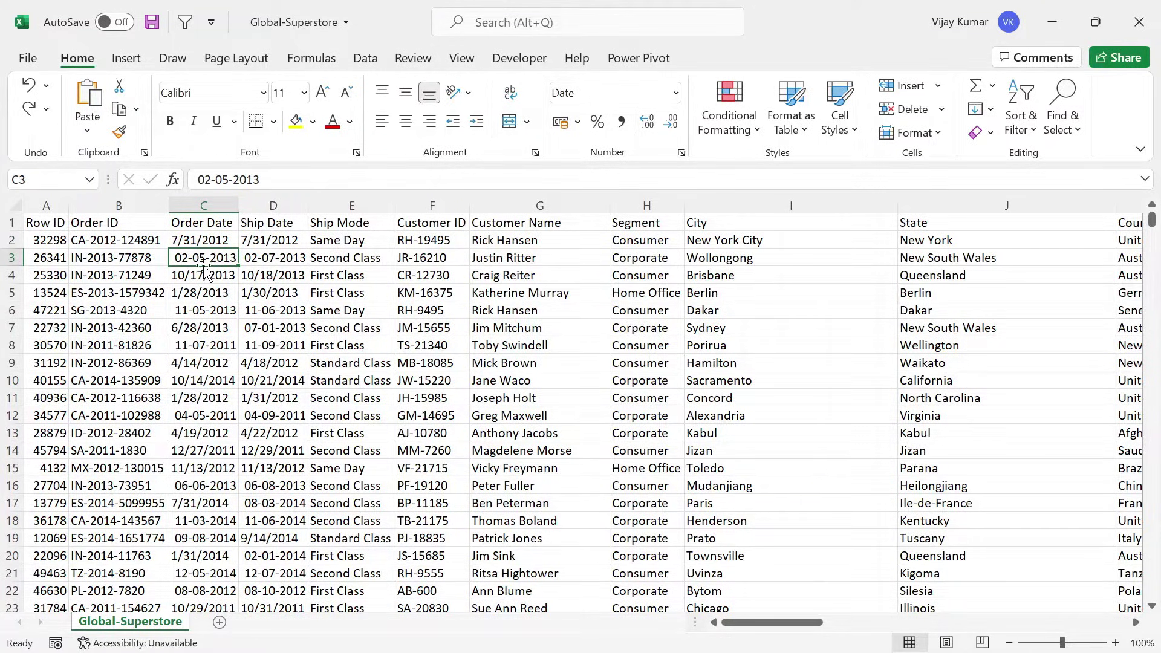
Widen the Order Date column and check how its entries in rows 2 to 7 are aligned and formatted
{"action": "left_click_drag", "start_coordinate": [239, 202], "coordinate": [290, 202]}
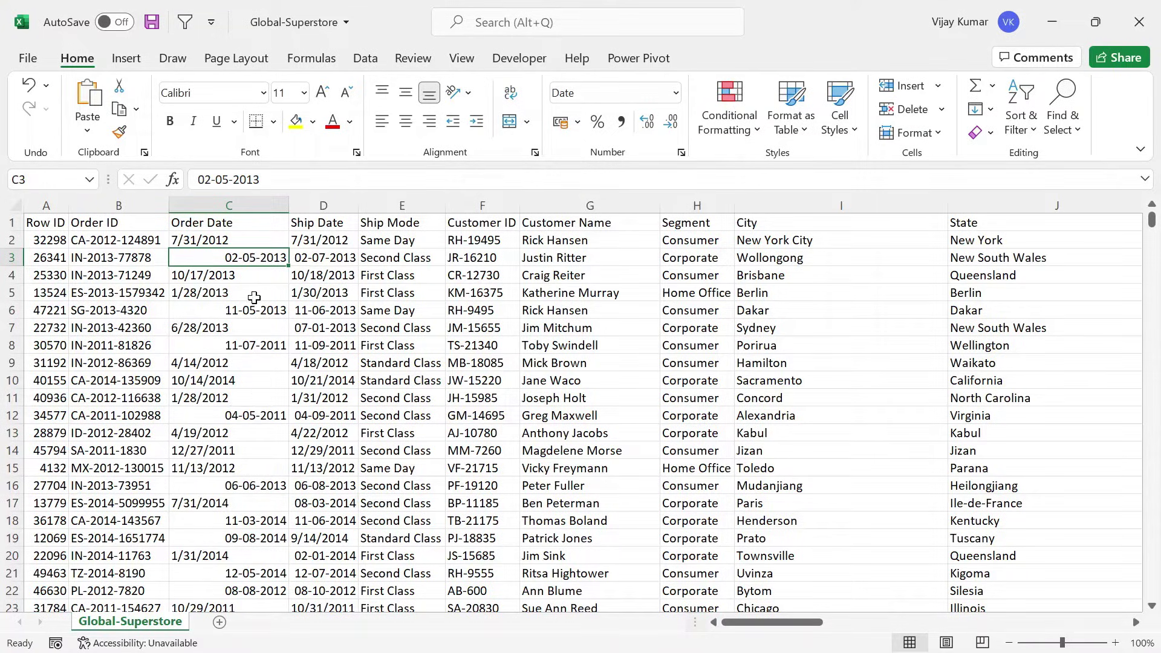
{"action": "left_click", "coordinate": [210, 238]}
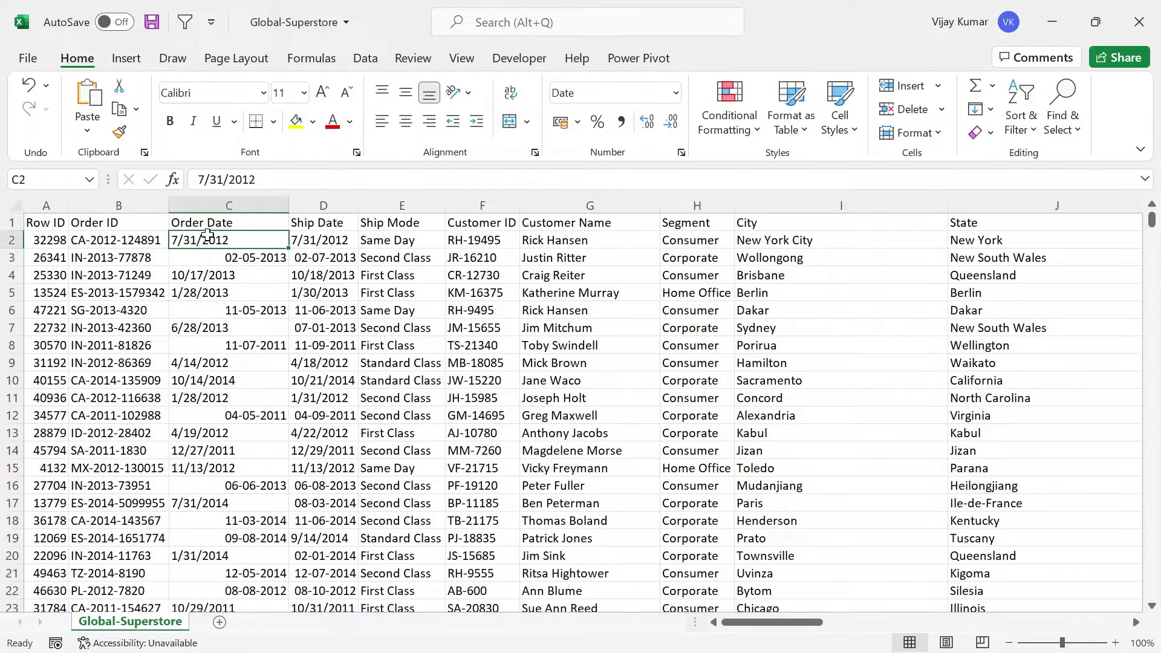
{"action": "left_click", "coordinate": [199, 275]}
{"action": "left_click", "coordinate": [200, 291]}
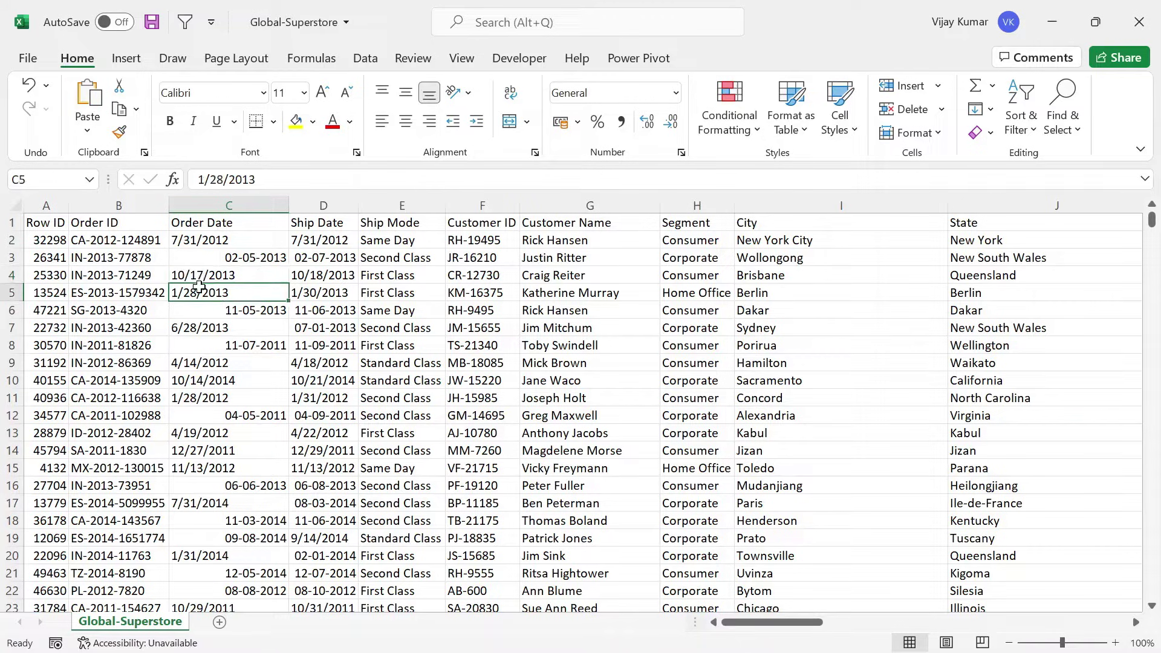
{"action": "left_click", "coordinate": [199, 328]}
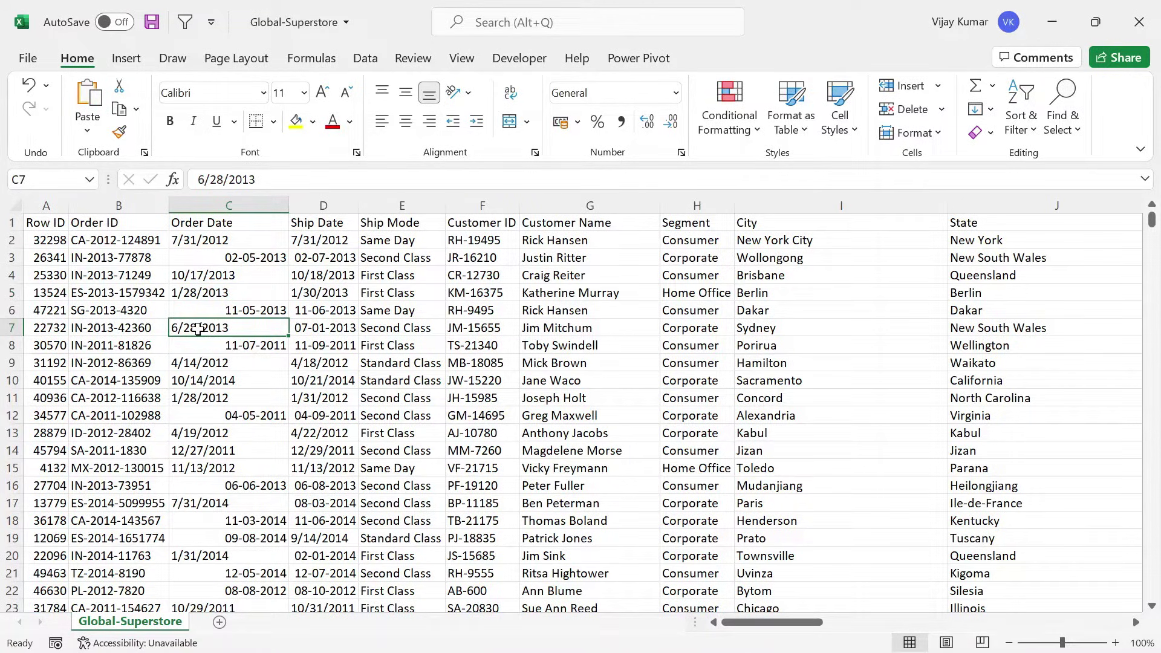
{"action": "left_click", "coordinate": [197, 241]}
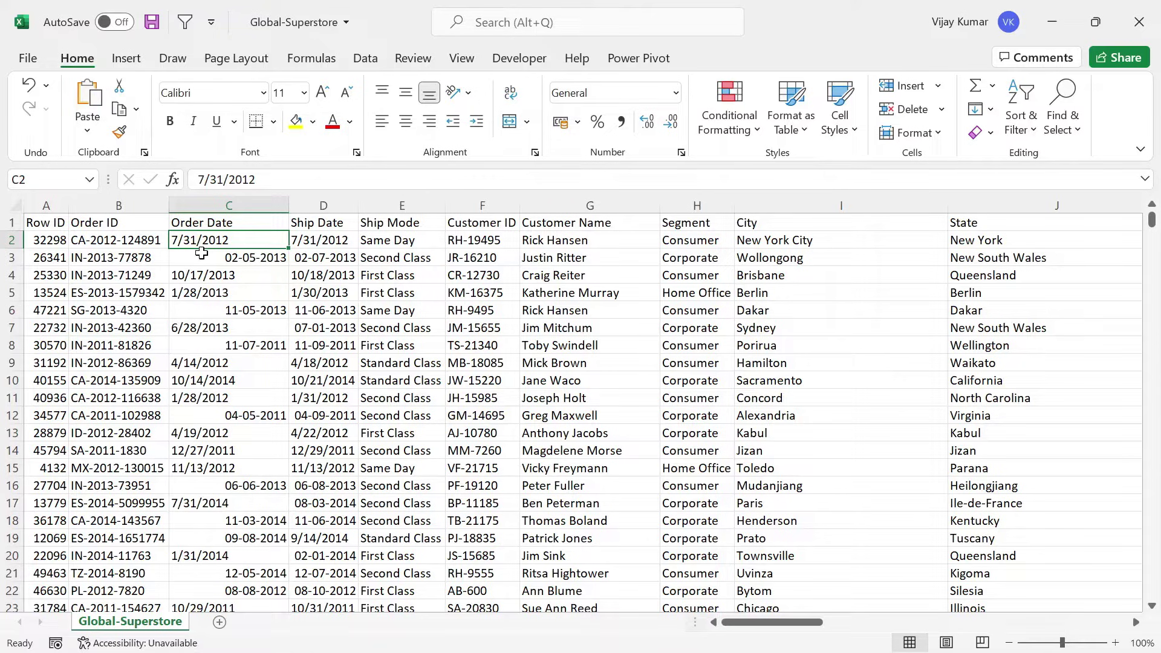
{"action": "left_click", "coordinate": [202, 254]}
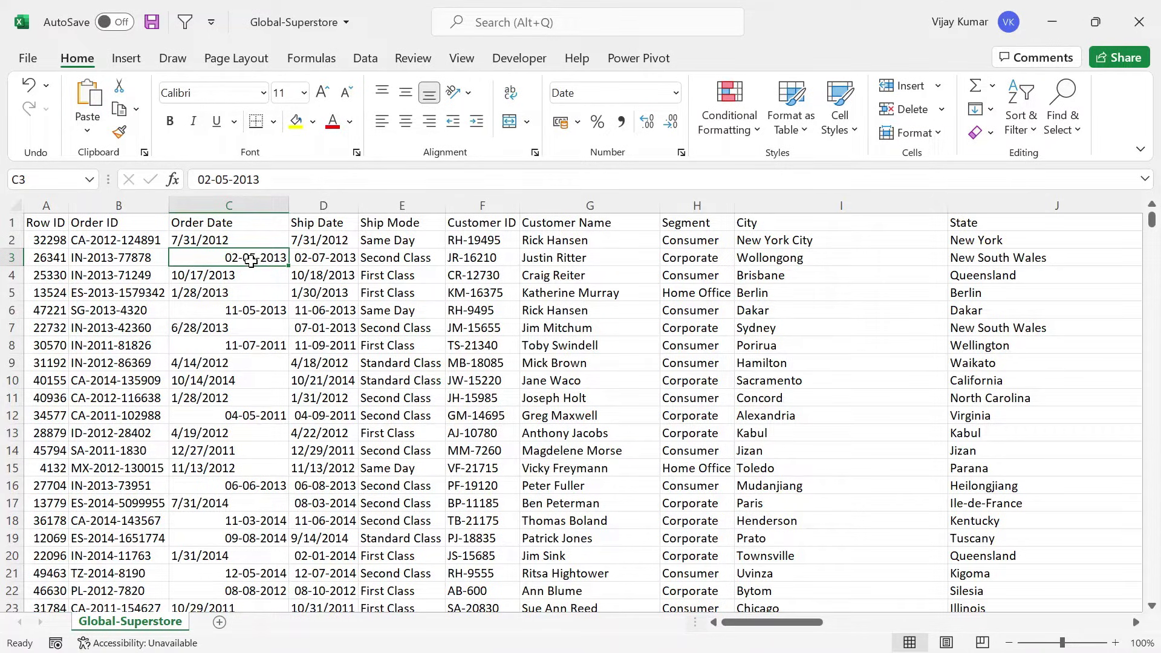
Try entering 02-03-2022 in cell C3 and applying the abbreviated-month date format, and undo both changes
{"action": "left_click_drag", "start_coordinate": [261, 179], "coordinate": [161, 180]}
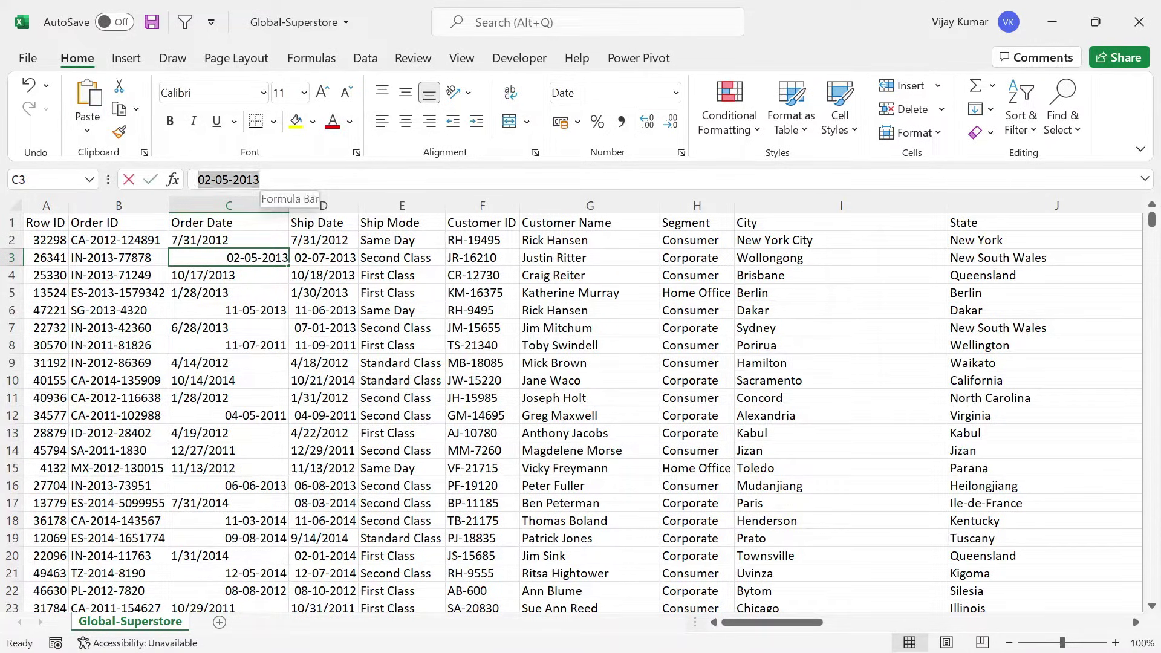
{"action": "key", "text": "BackSpace"}
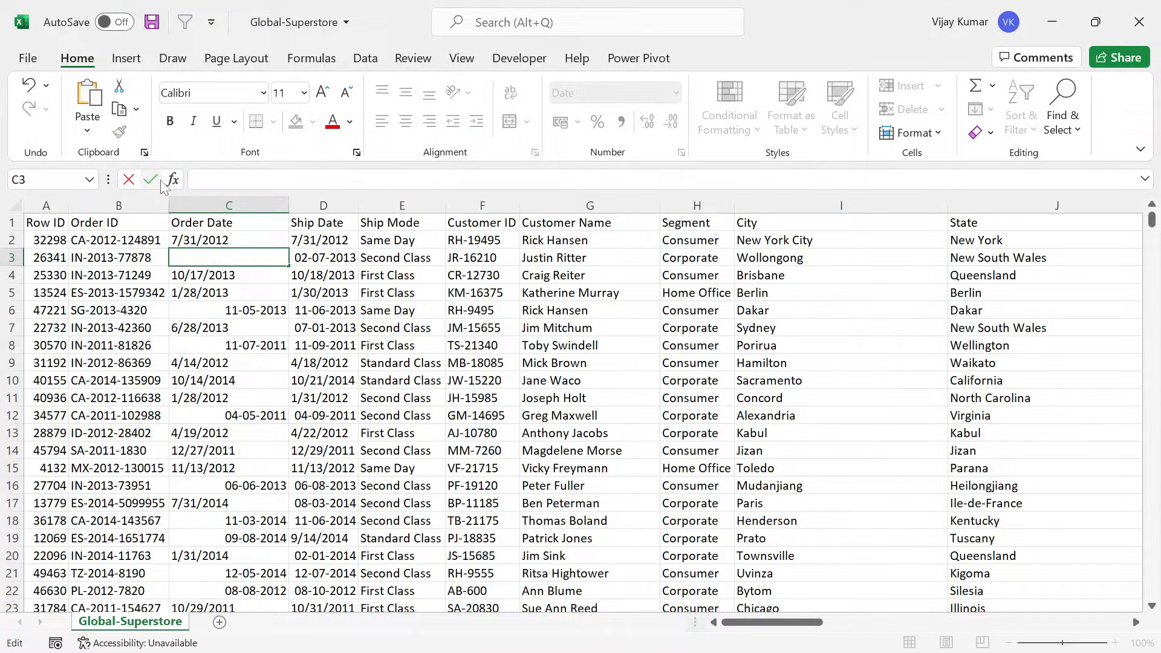
{"action": "type", "text": "02-03-2022"}
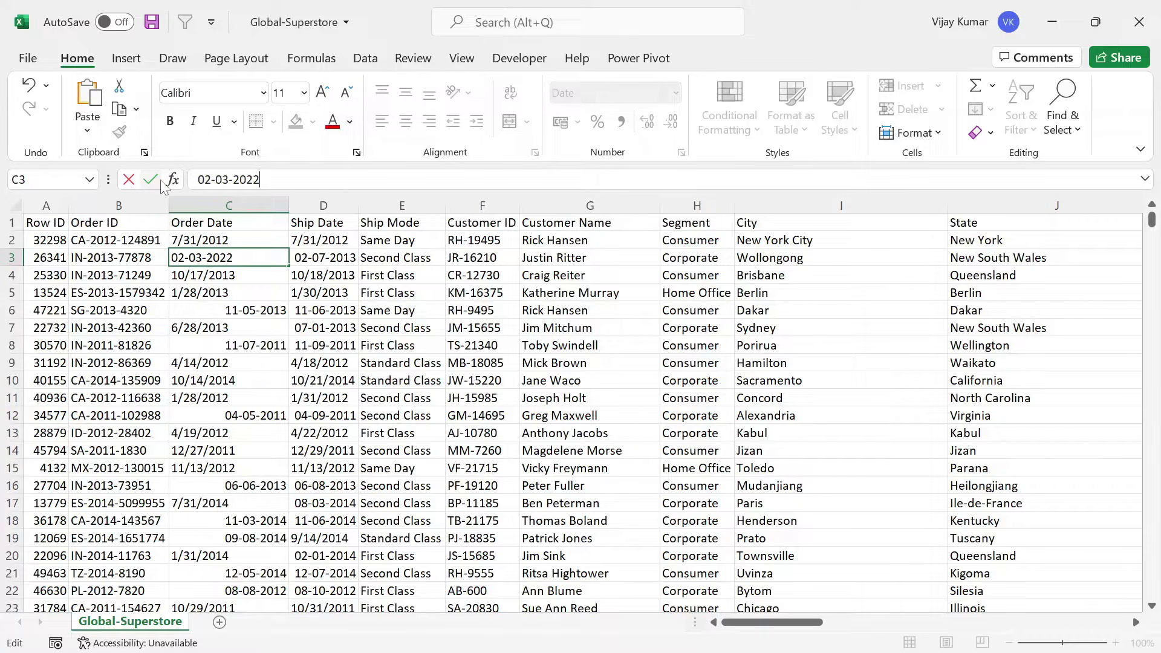
{"action": "key", "text": "Return"}
{"action": "key", "text": "Up"}
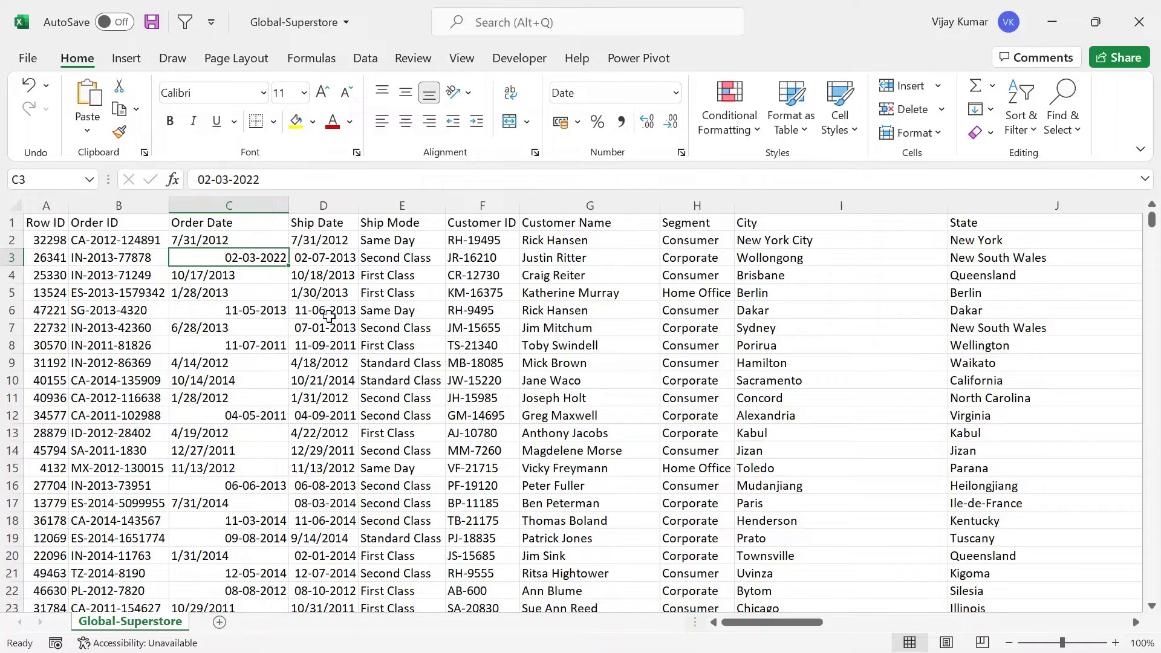
{"action": "key", "text": "ctrl+shift+3"}
{"action": "key", "text": "ctrl+z"}
{"action": "key", "text": "ctrl+z"}
Highlight the Order Date and Ship Date columns to review their mixed date entries, and return to cell C1
{"action": "left_click", "coordinate": [236, 205]}
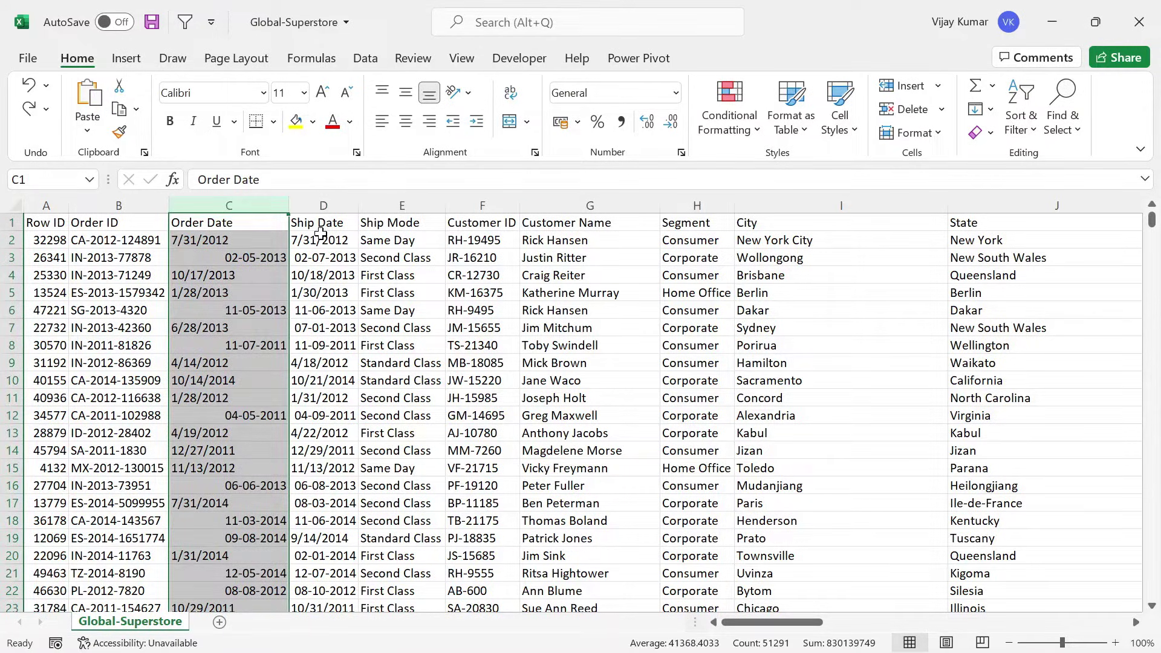
{"action": "left_click", "coordinate": [338, 203]}
{"action": "left_click_drag", "start_coordinate": [339, 203], "coordinate": [220, 202]}
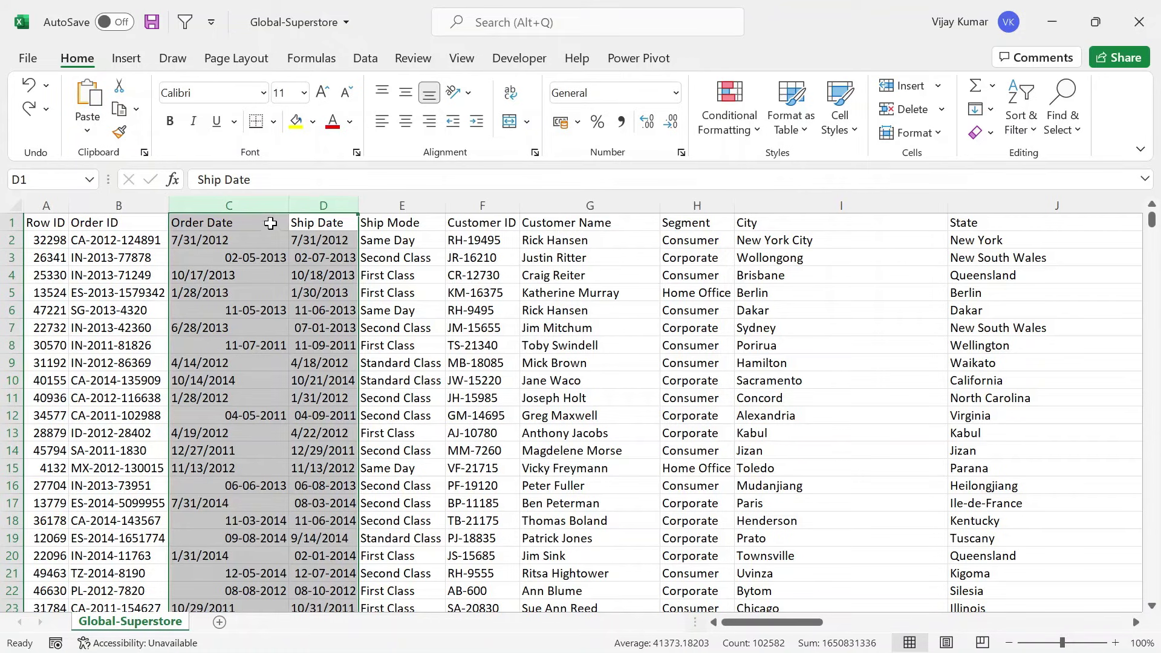
{"action": "left_click", "coordinate": [269, 222]}
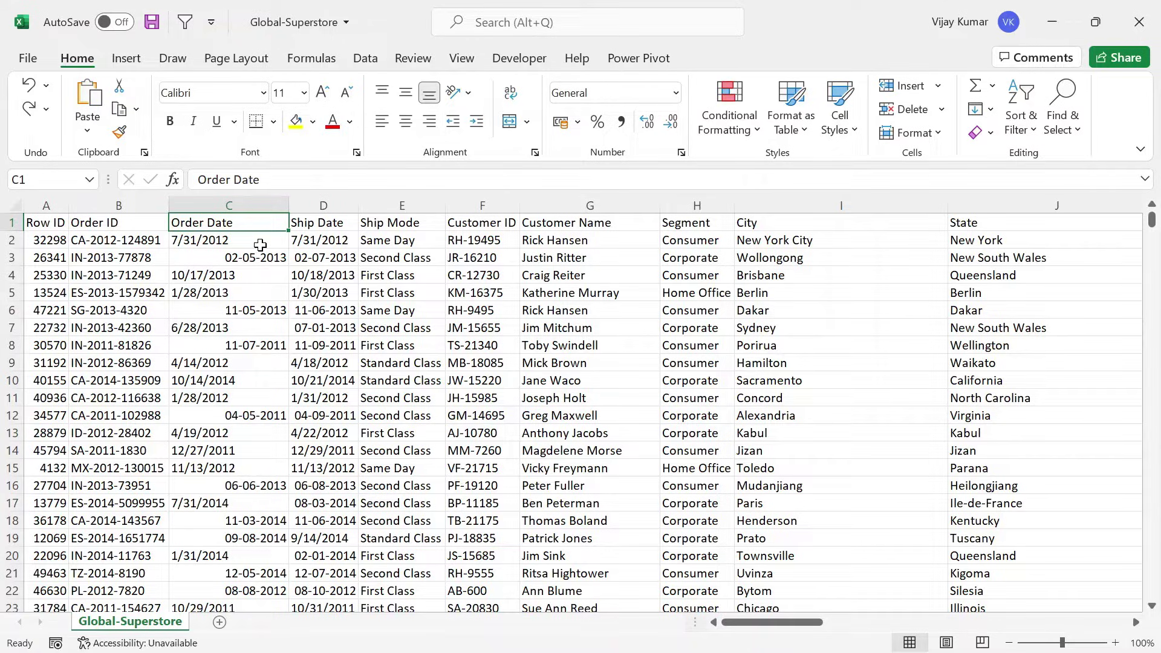
Close the Global-Superstore CSV file without saving the changes
{"action": "key", "text": "ctrl+w"}
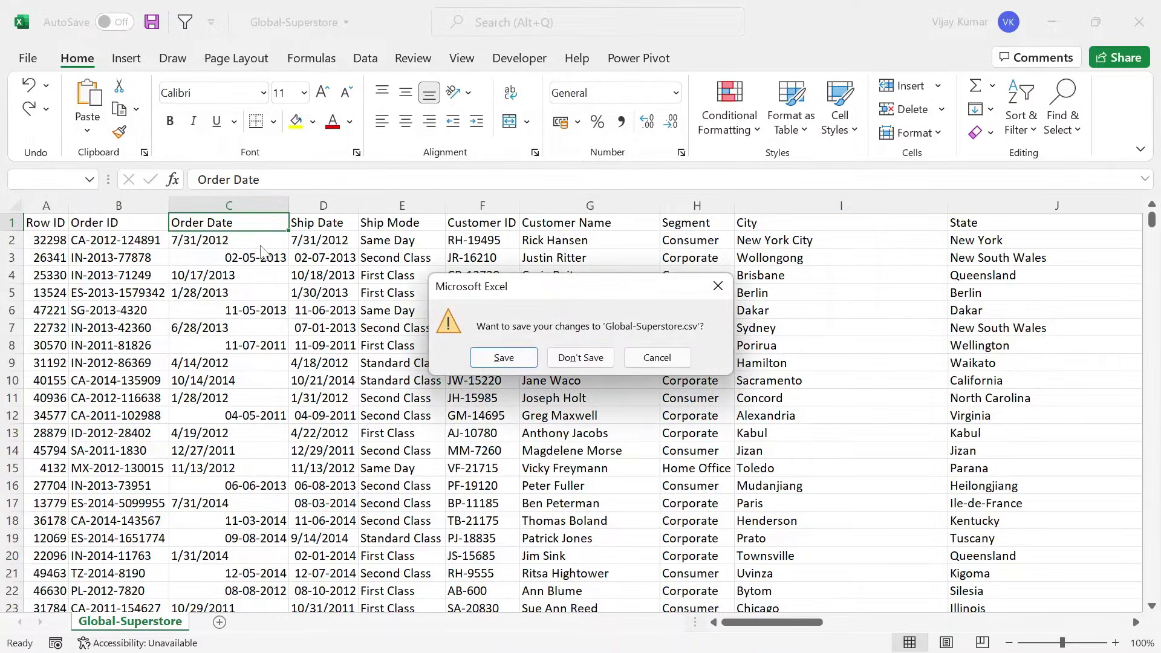
{"action": "key", "text": "Tab"}
{"action": "key", "text": "Return"}
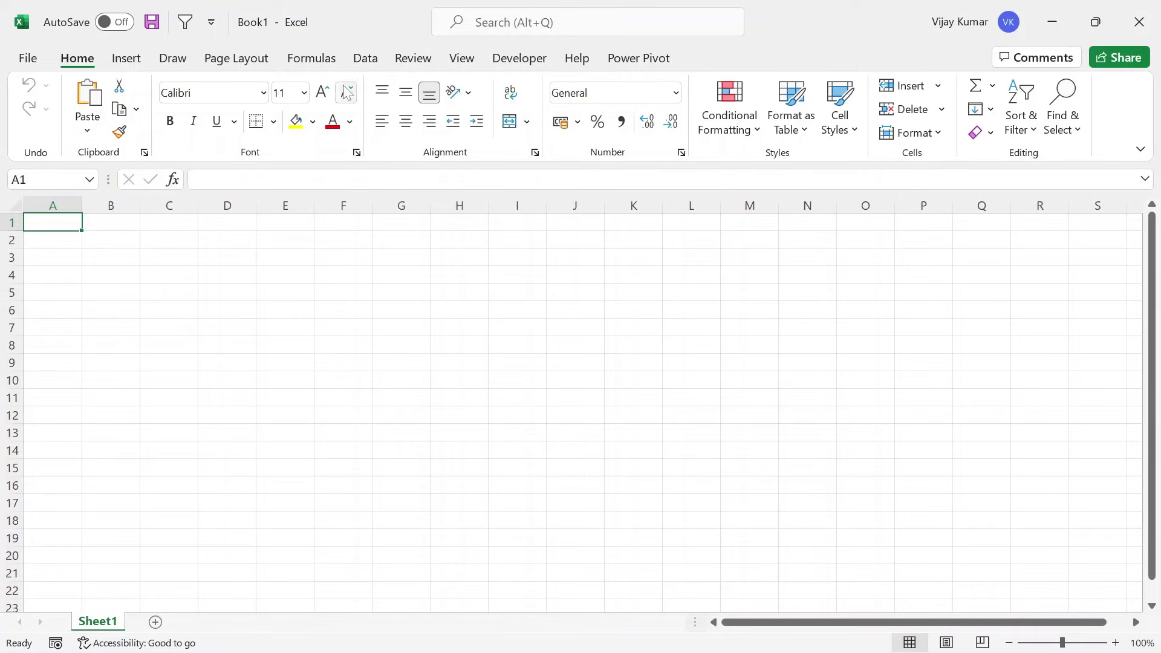
Import Global-Superstore.csv into Power Query for transformation and remove the automatic Changed Type step
{"action": "left_click", "coordinate": [369, 57]}
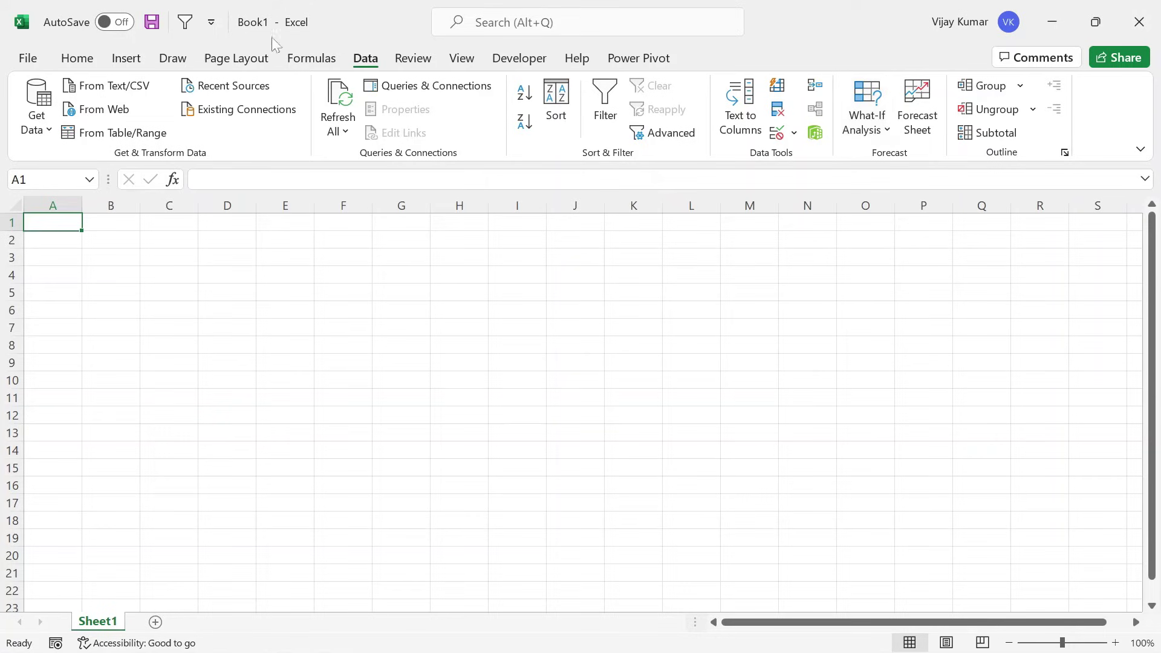
{"action": "left_click", "coordinate": [139, 92]}
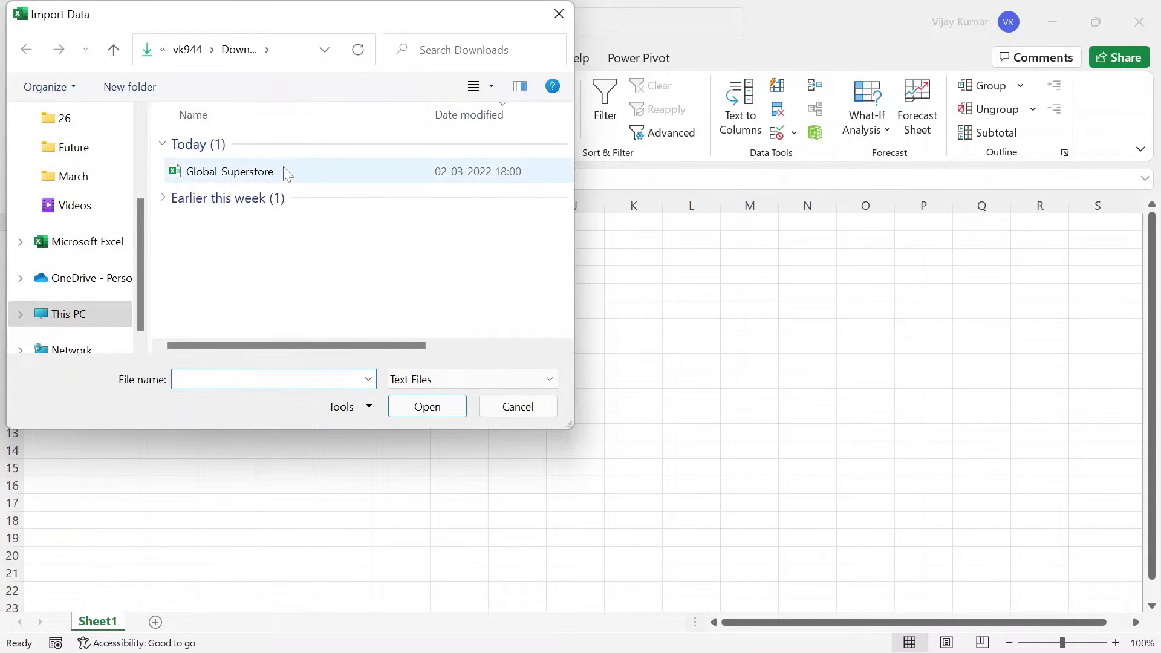
{"action": "double_click", "coordinate": [243, 175]}
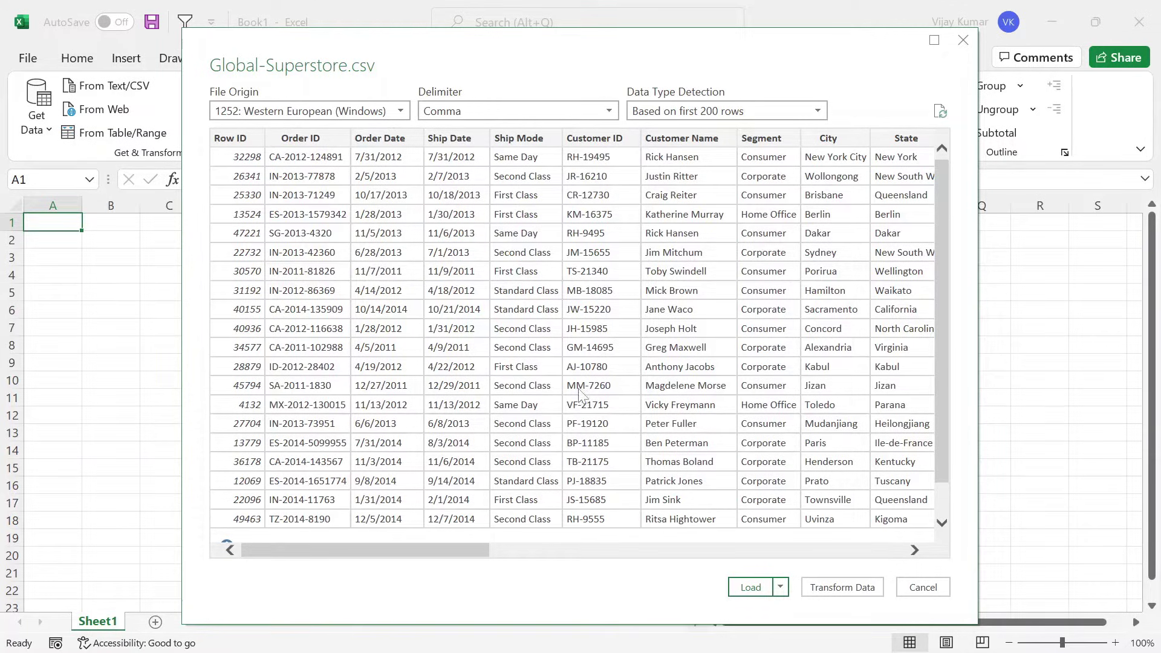
{"action": "left_click", "coordinate": [842, 587]}
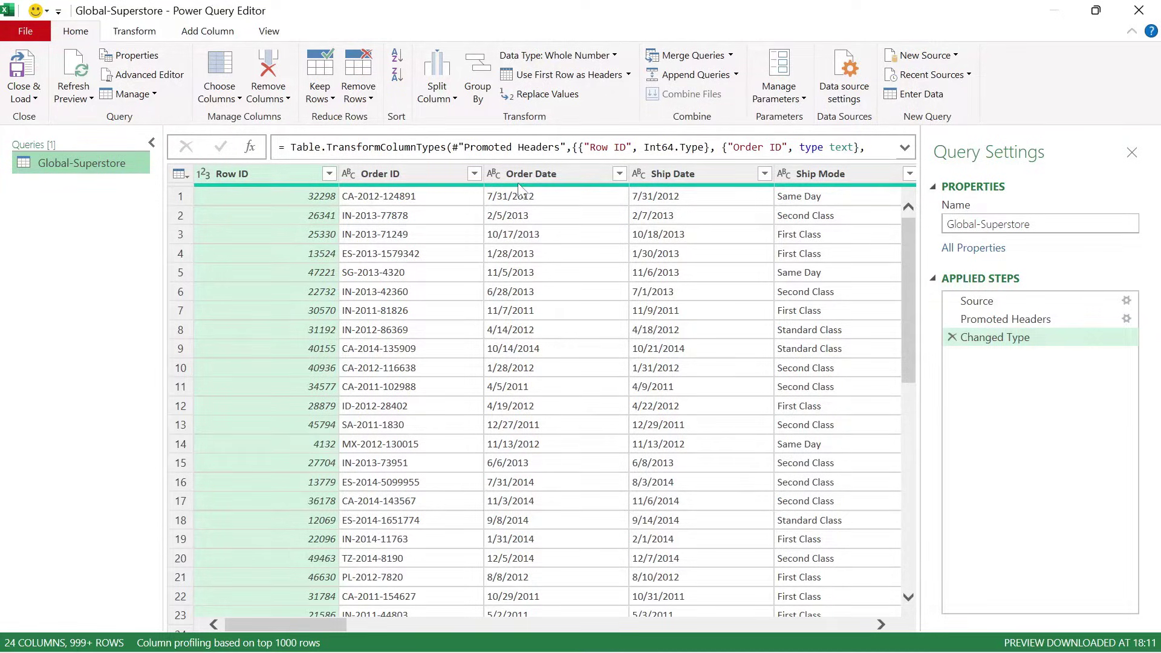
{"action": "left_click", "coordinate": [493, 178]}
{"action": "key", "text": "ctrl+z"}
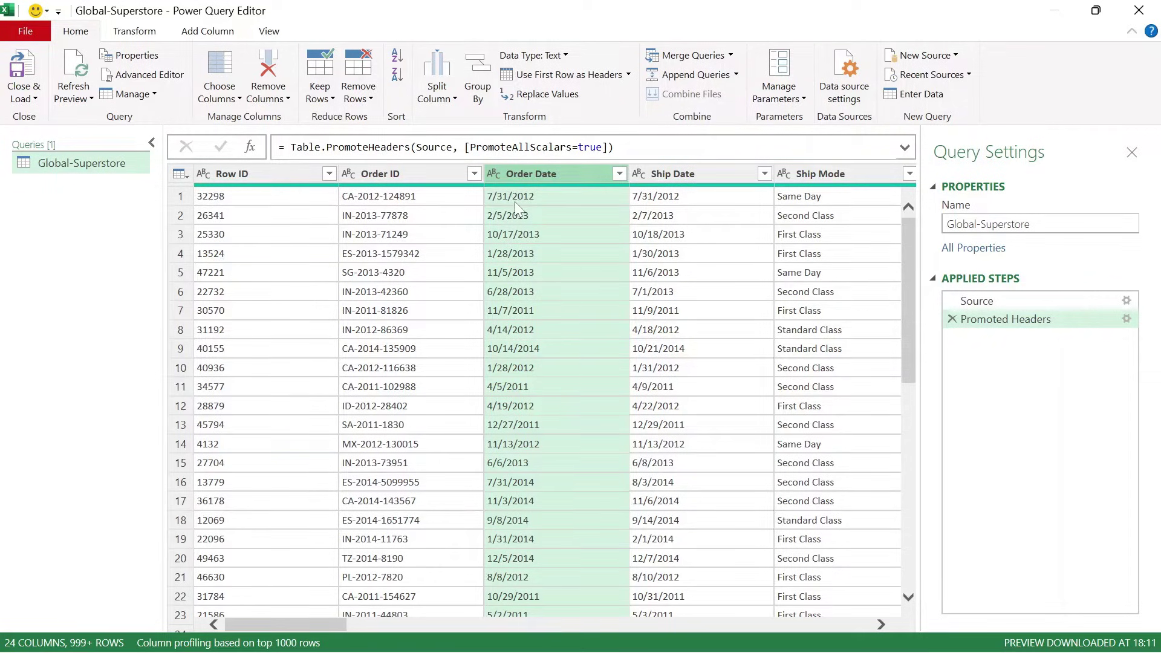
Try converting the Order Date column directly to the Date type, and delete that type change
{"action": "left_click", "coordinate": [493, 174]}
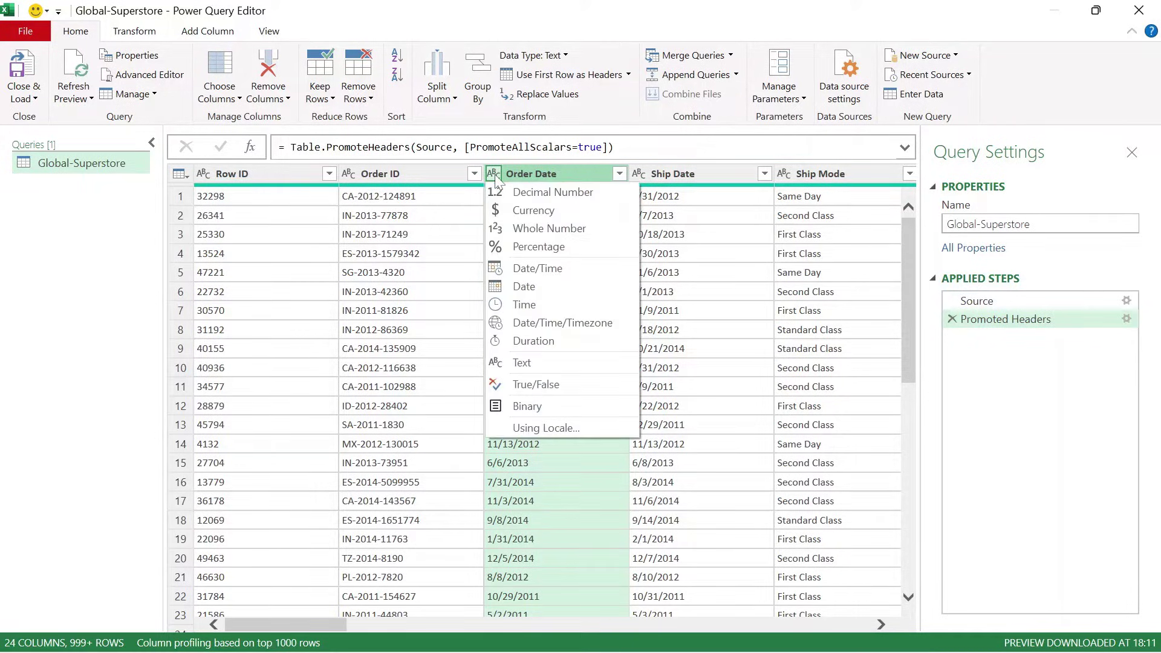
{"action": "left_click", "coordinate": [525, 288]}
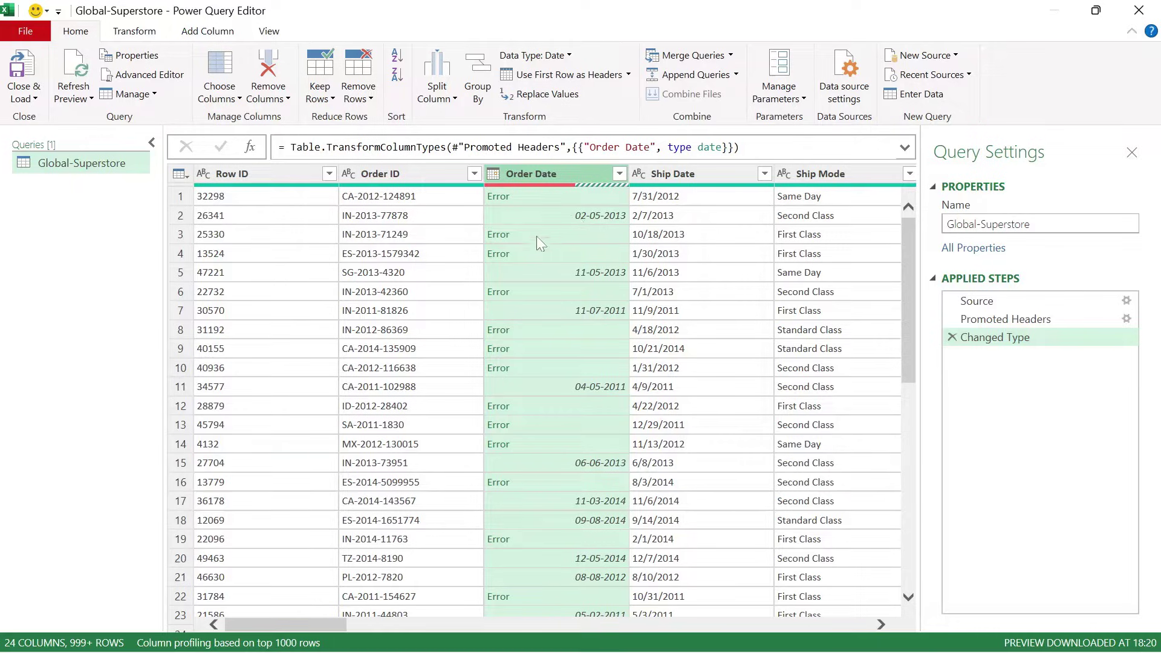
{"action": "left_click", "coordinate": [953, 337]}
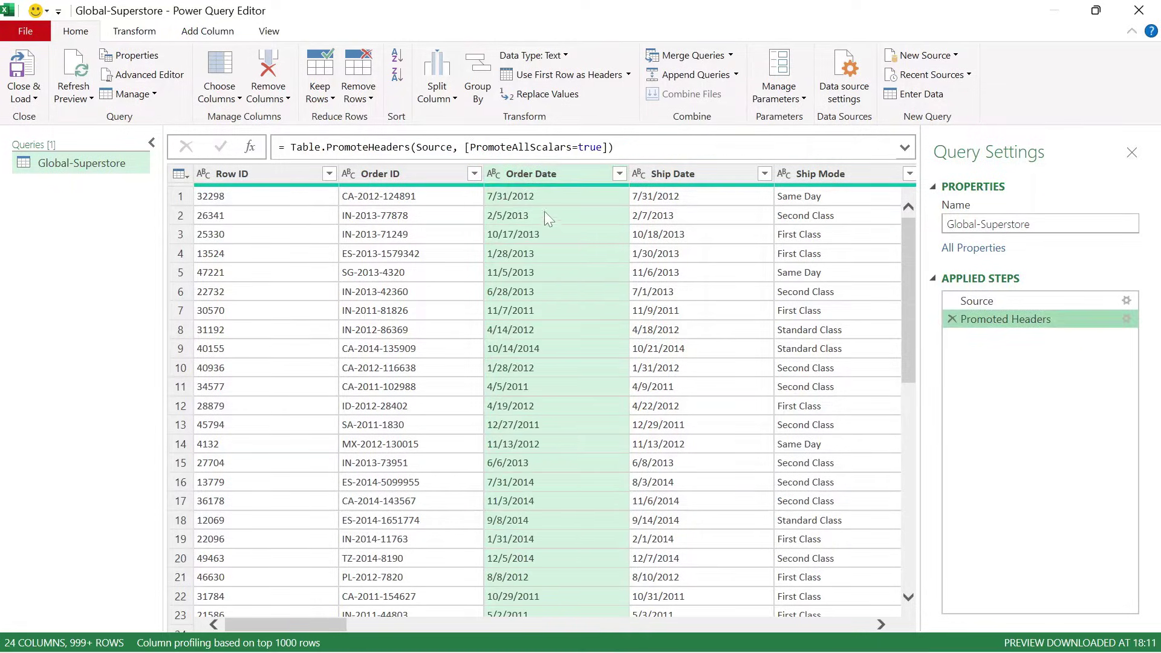
Convert the Order Date column to the Date type using the English (United States) locale
{"action": "left_click", "coordinate": [493, 174]}
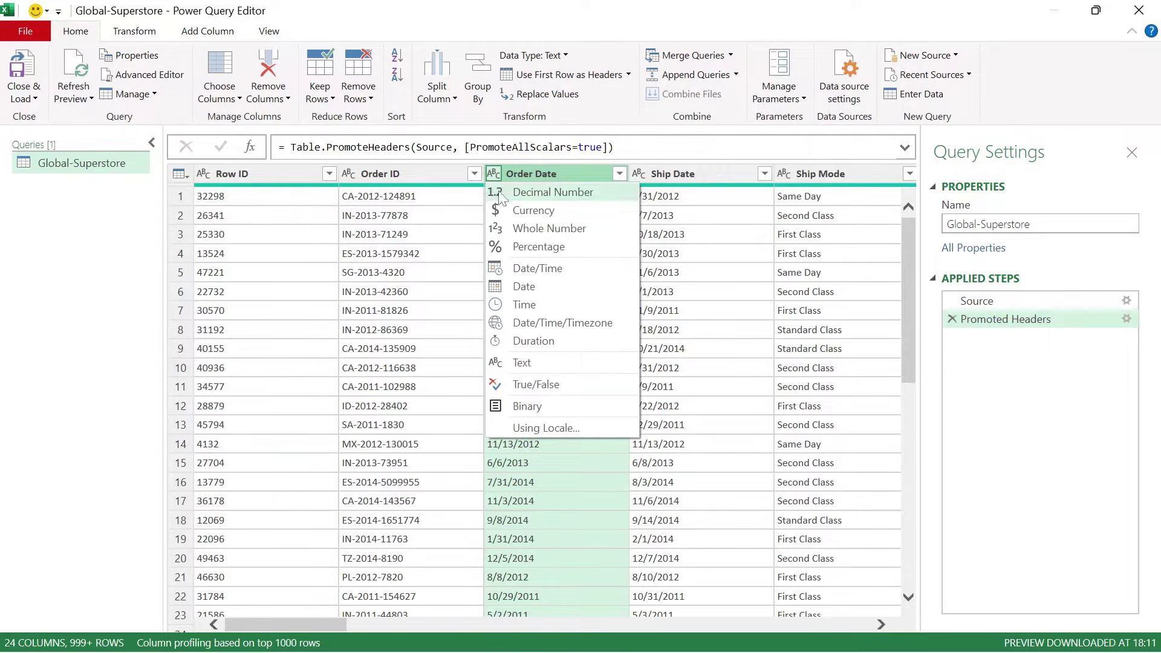
{"action": "left_click", "coordinate": [544, 427]}
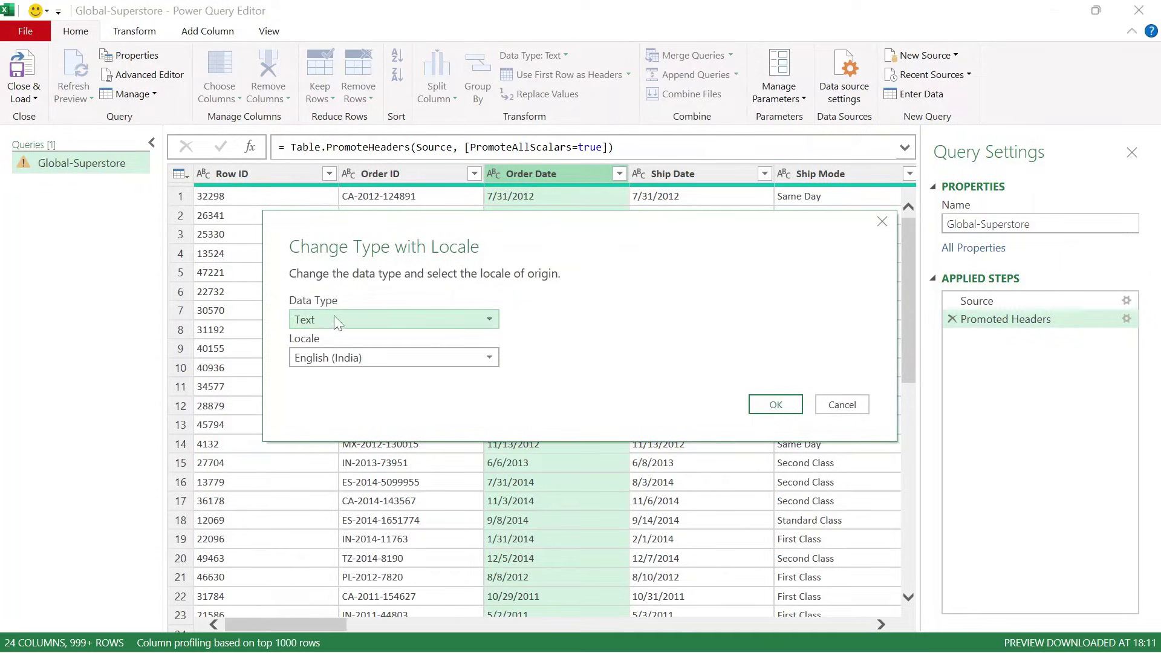
{"action": "left_click", "coordinate": [489, 320]}
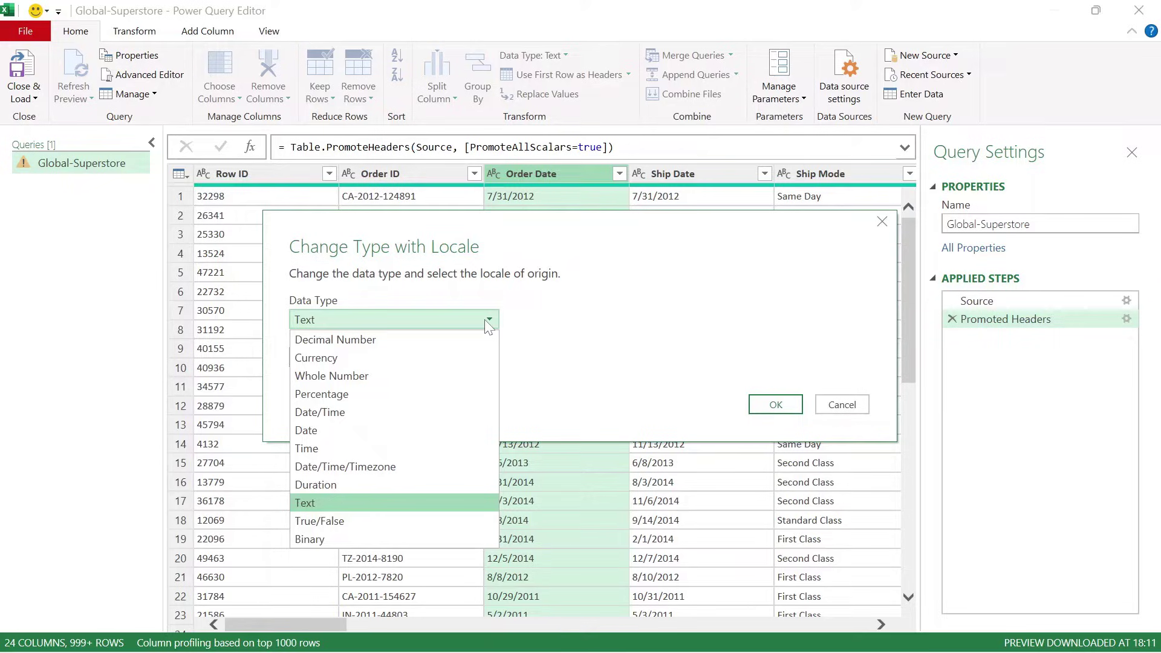
{"action": "left_click", "coordinate": [364, 425]}
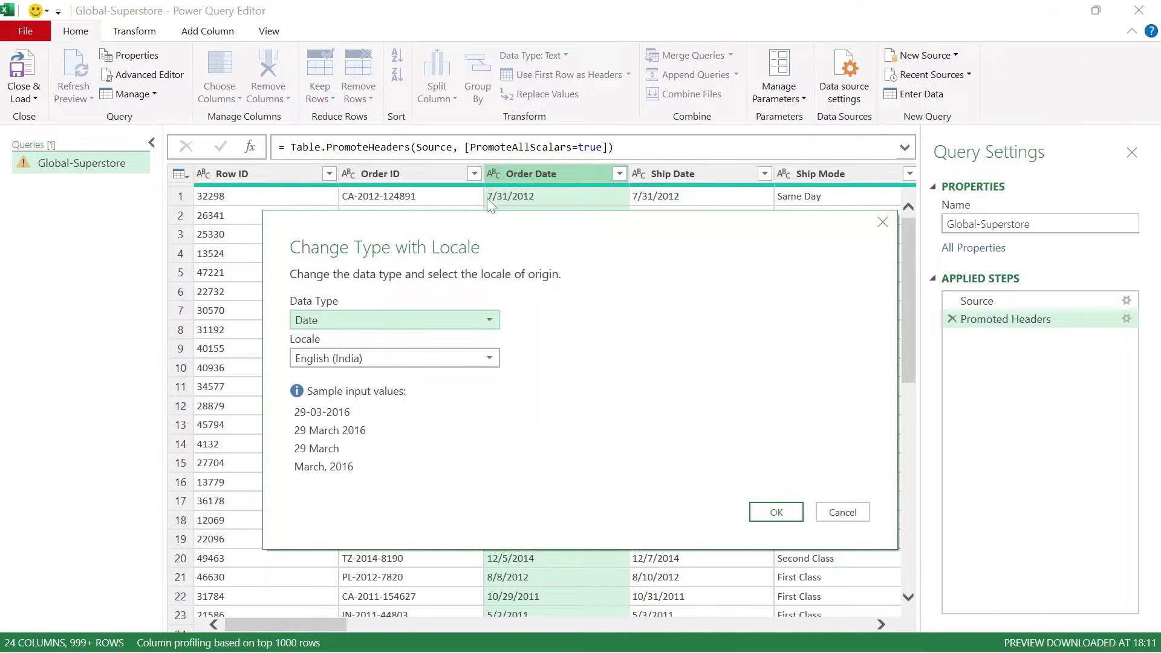
{"action": "left_click", "coordinate": [491, 363]}
{"action": "scroll", "coordinate": [436, 519], "scroll_direction": "down", "scroll_amount": 15}
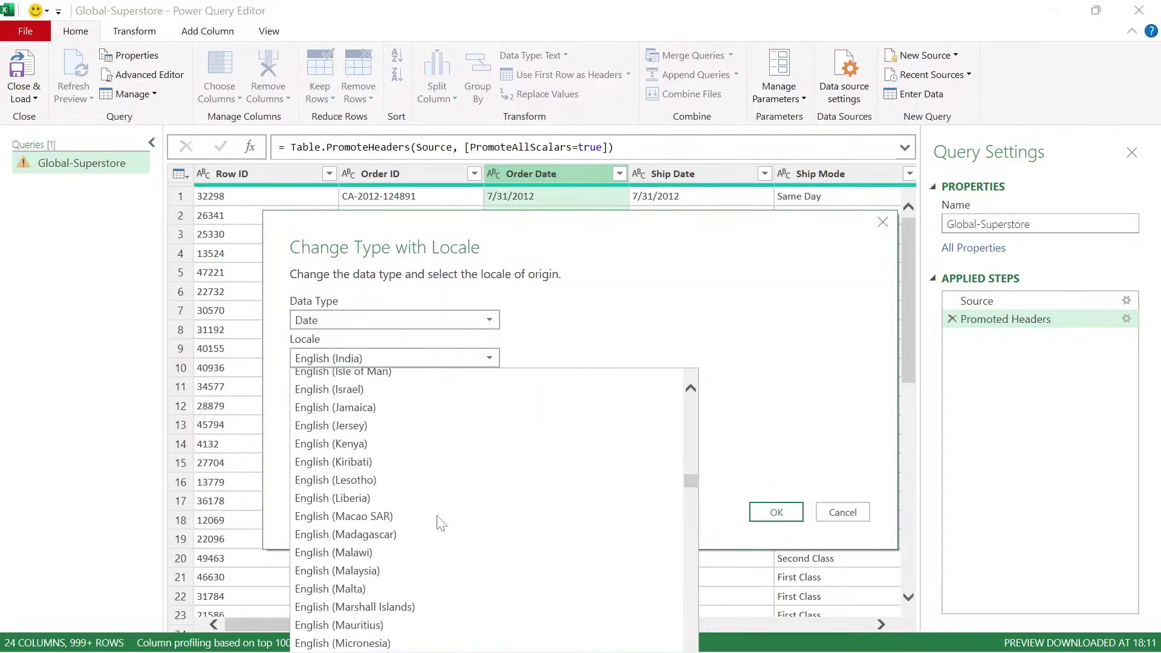
{"action": "scroll", "coordinate": [436, 520], "scroll_direction": "down", "scroll_amount": 7}
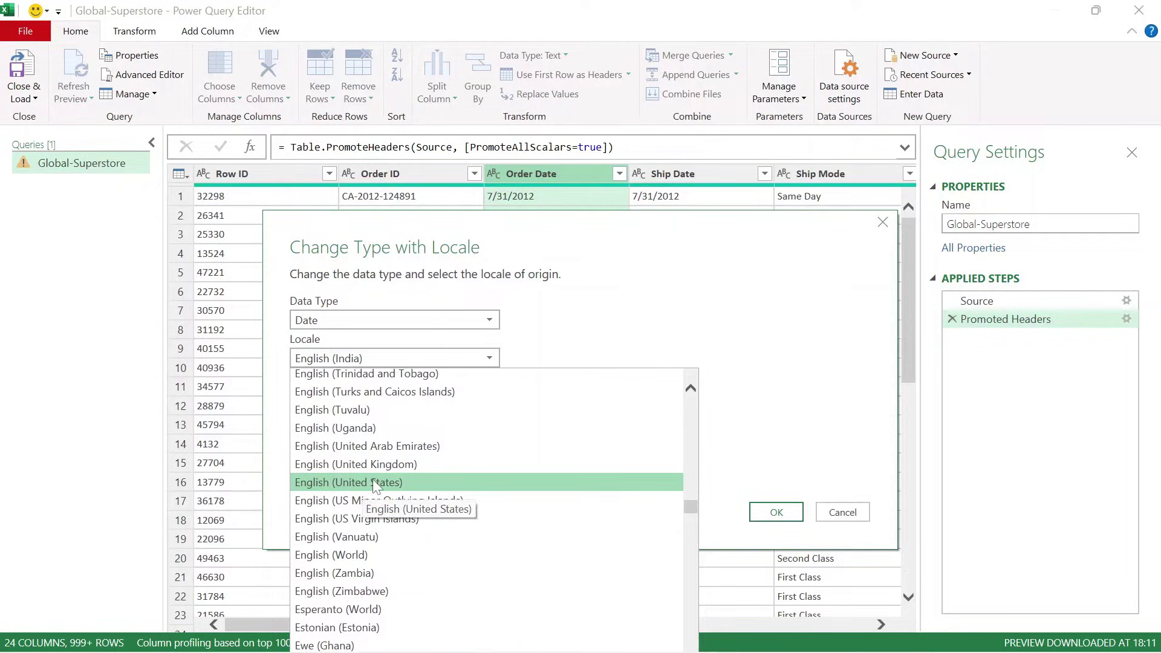
{"action": "left_click", "coordinate": [375, 483]}
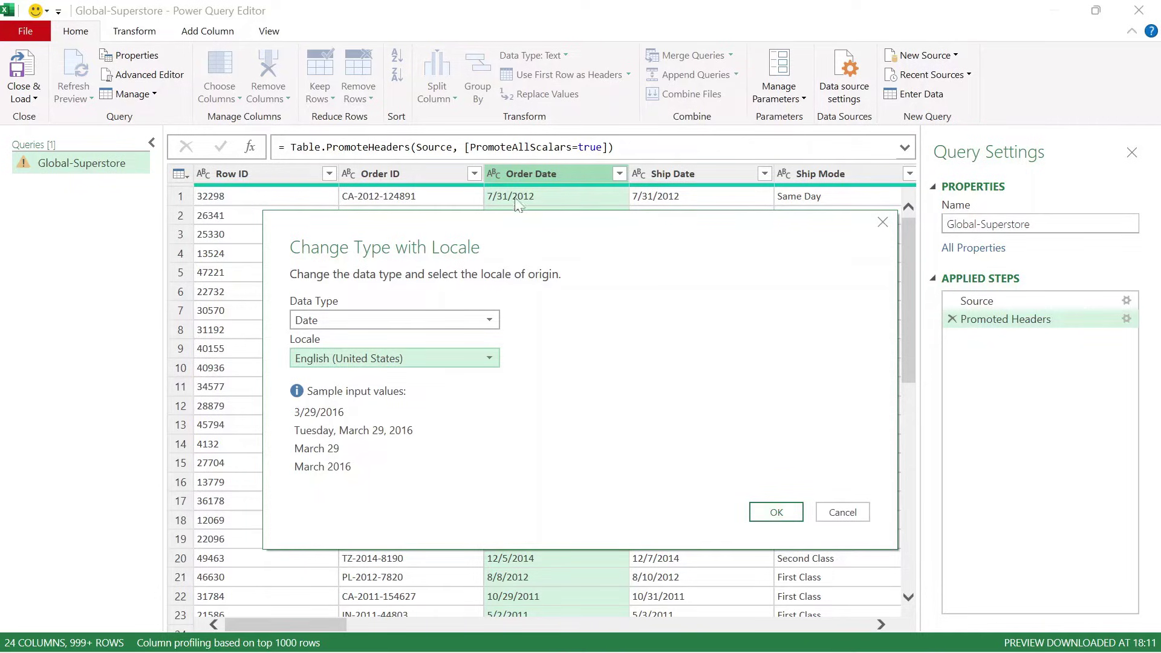
{"action": "left_click", "coordinate": [786, 511]}
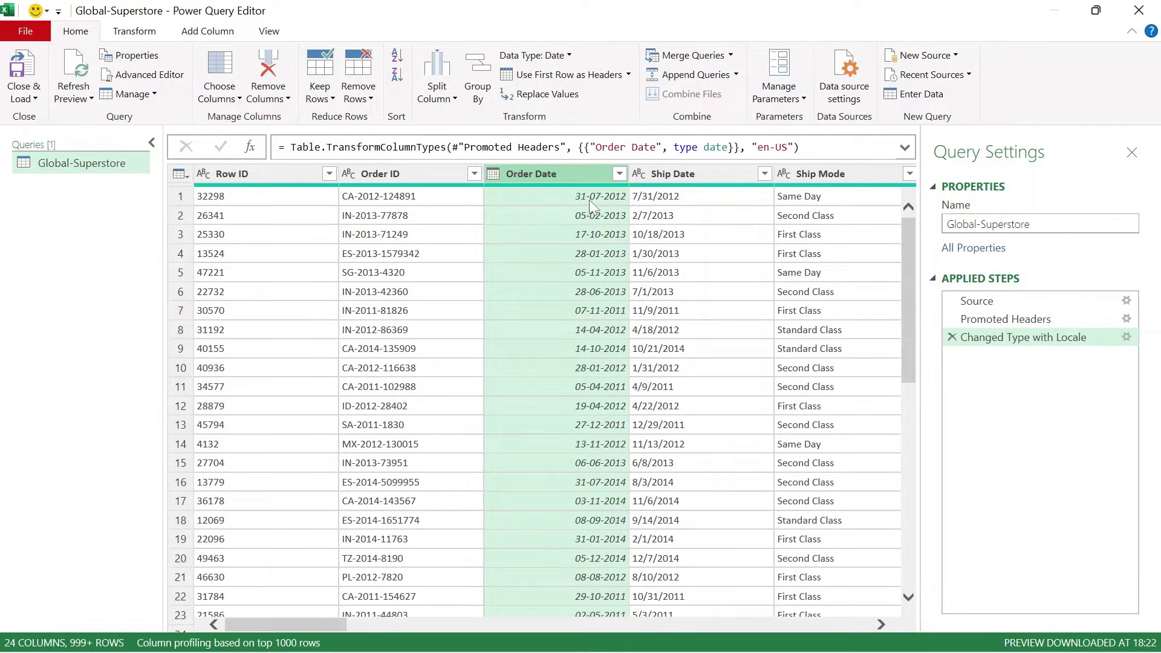
Convert the Ship Date column to the Date type using the English (United States) locale
{"action": "left_click", "coordinate": [713, 175]}
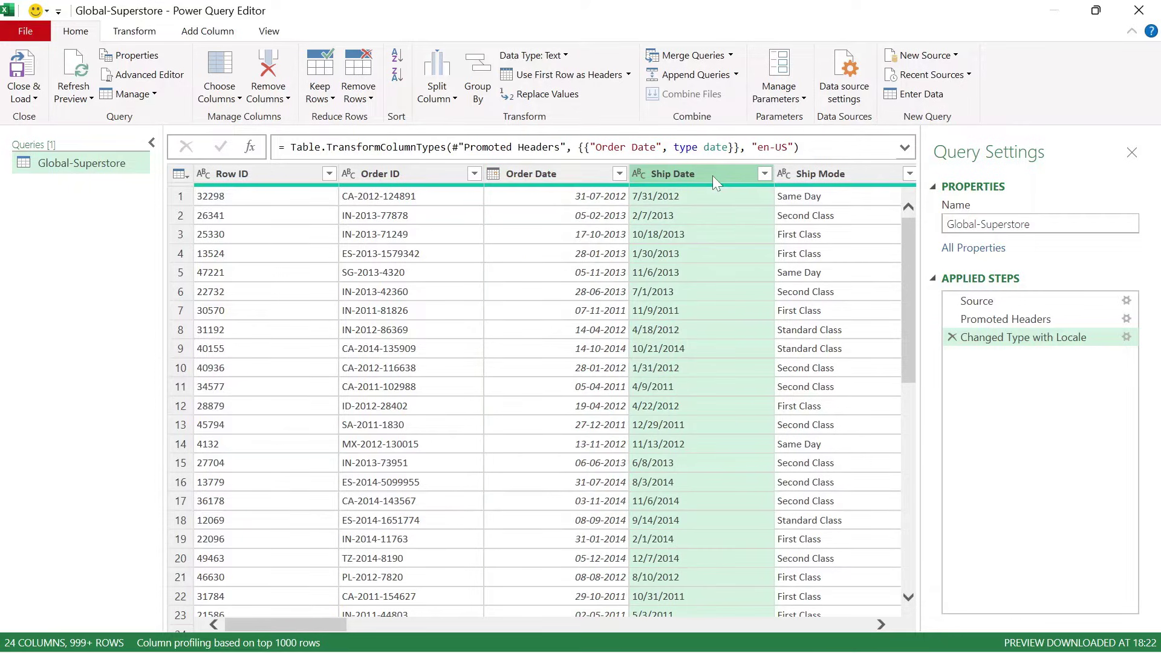
{"action": "left_click", "coordinate": [640, 176]}
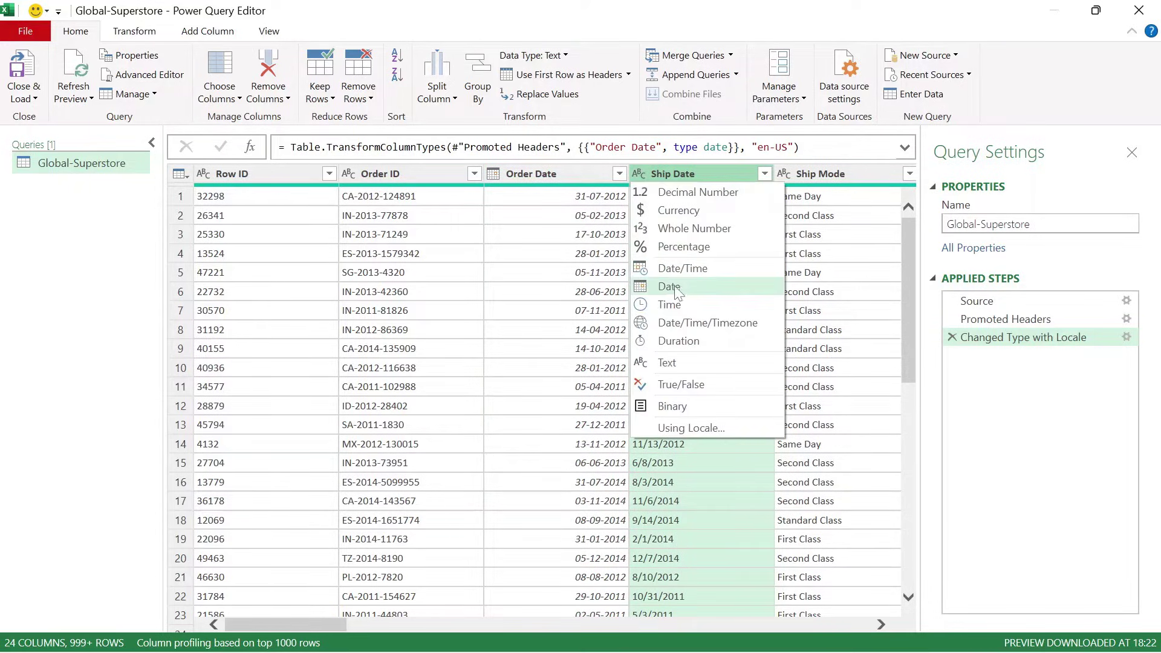
{"action": "left_click", "coordinate": [684, 428]}
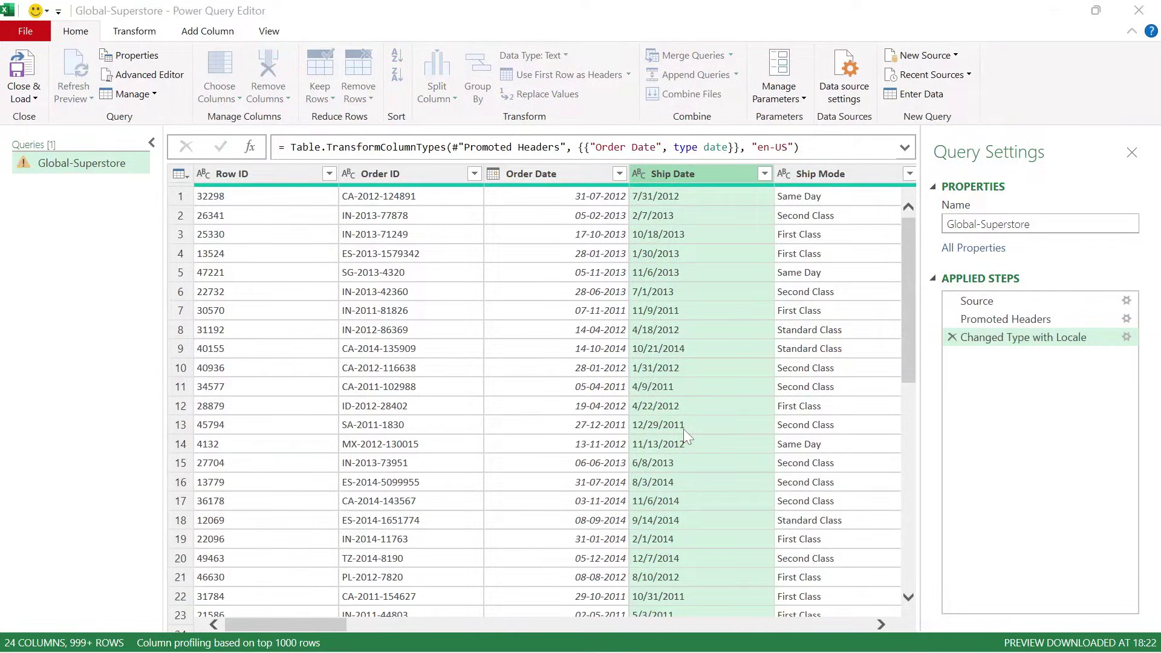
{"action": "left_click", "coordinate": [491, 325]}
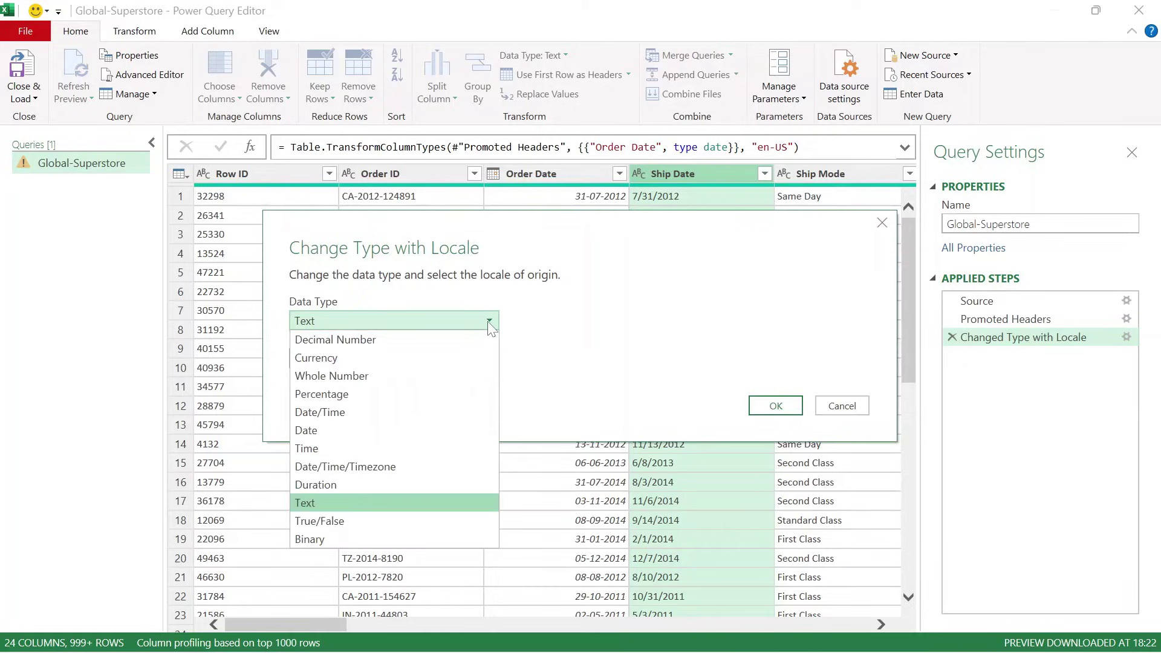
{"action": "left_click", "coordinate": [386, 432]}
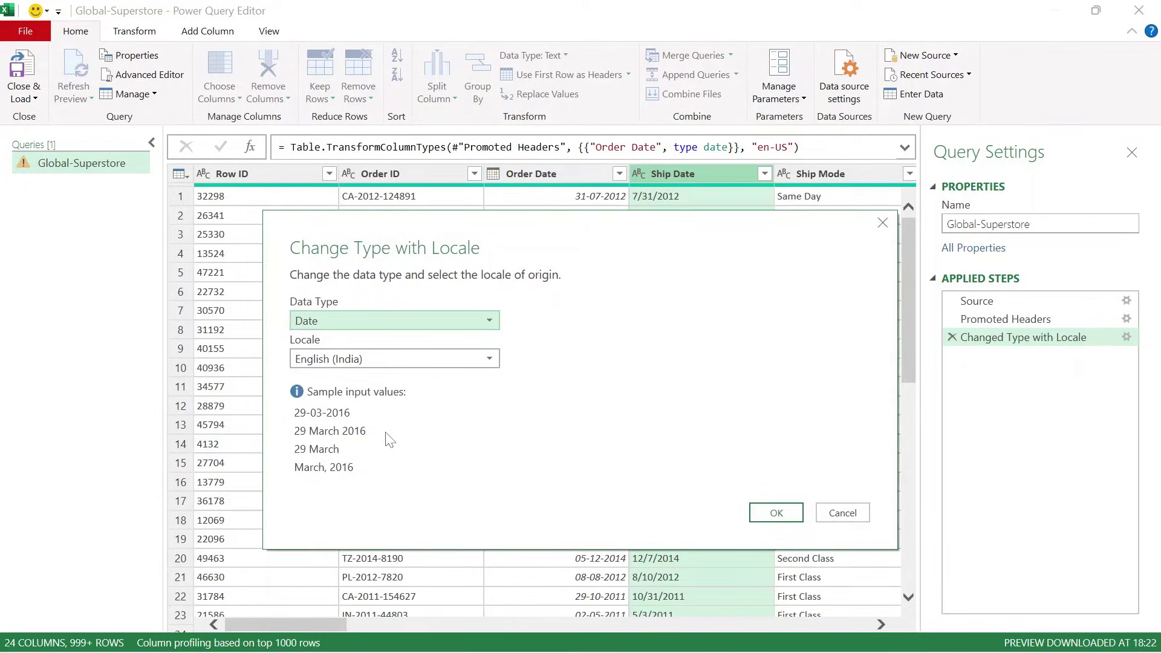
{"action": "left_click", "coordinate": [491, 359]}
{"action": "scroll", "coordinate": [470, 522], "scroll_direction": "down", "scroll_amount": 20}
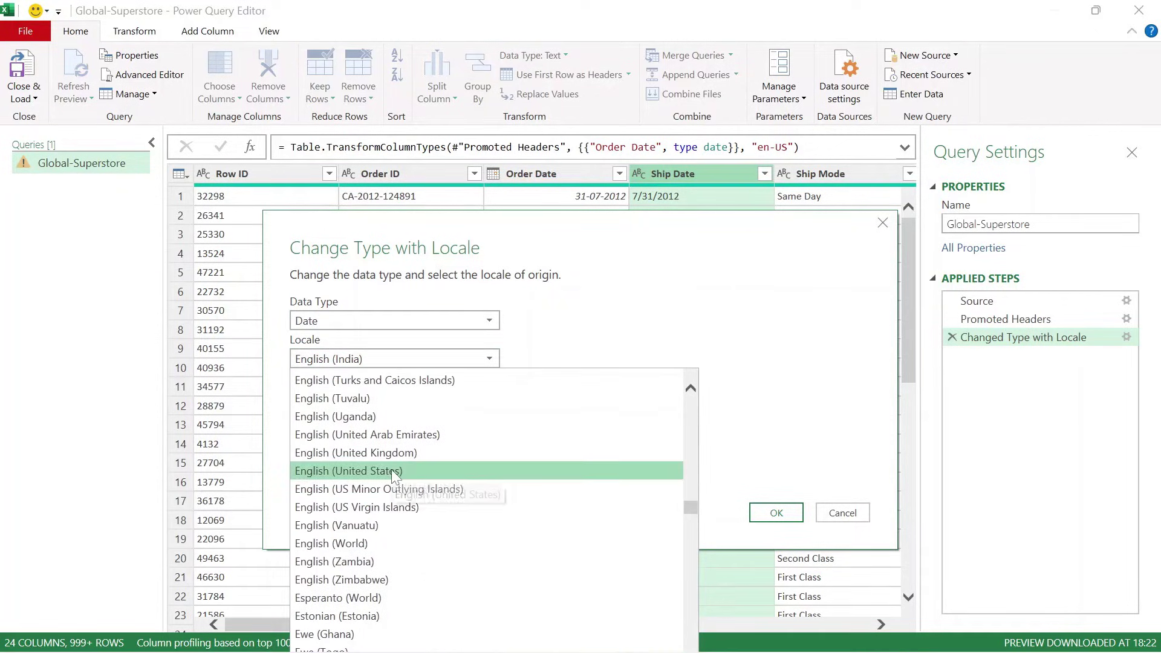
{"action": "left_click", "coordinate": [392, 474]}
{"action": "left_click", "coordinate": [778, 511]}
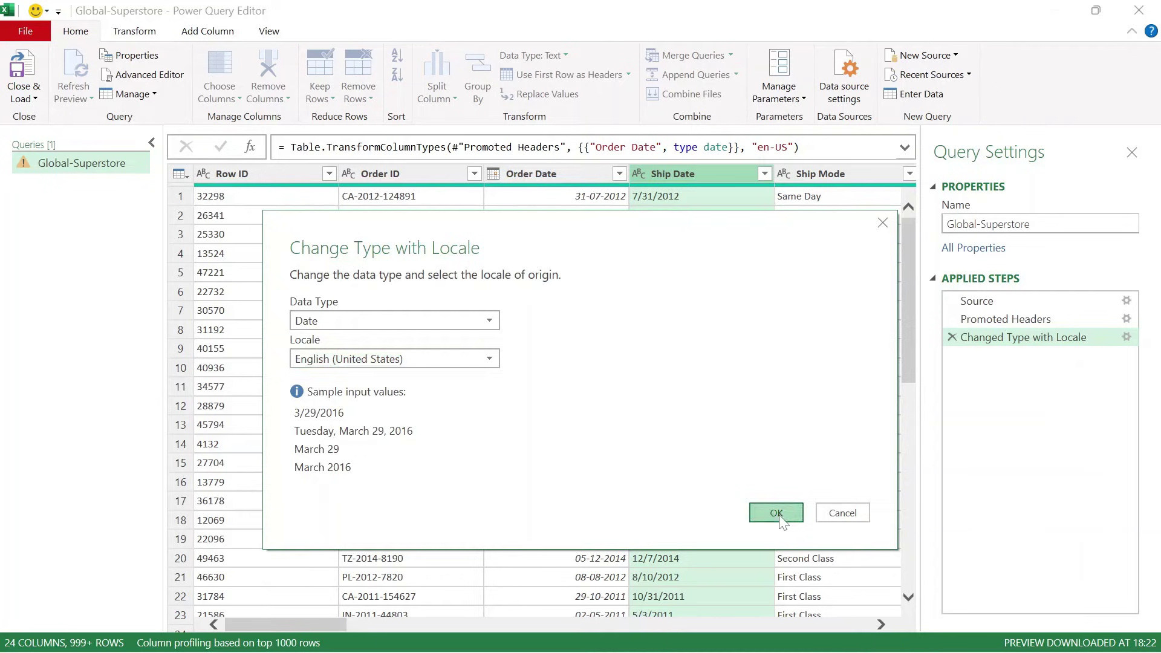
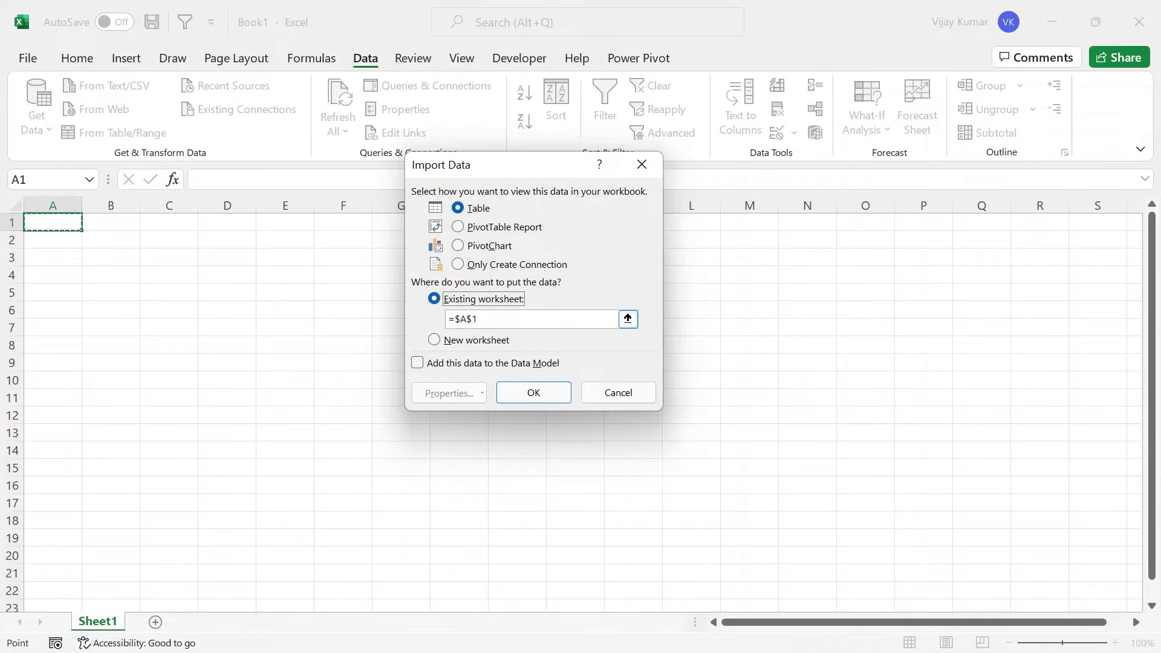
Load the query as a table at cell A1 of the existing worksheet and review its Order Date and Ship Date columns
{"action": "left_click", "coordinate": [546, 395]}
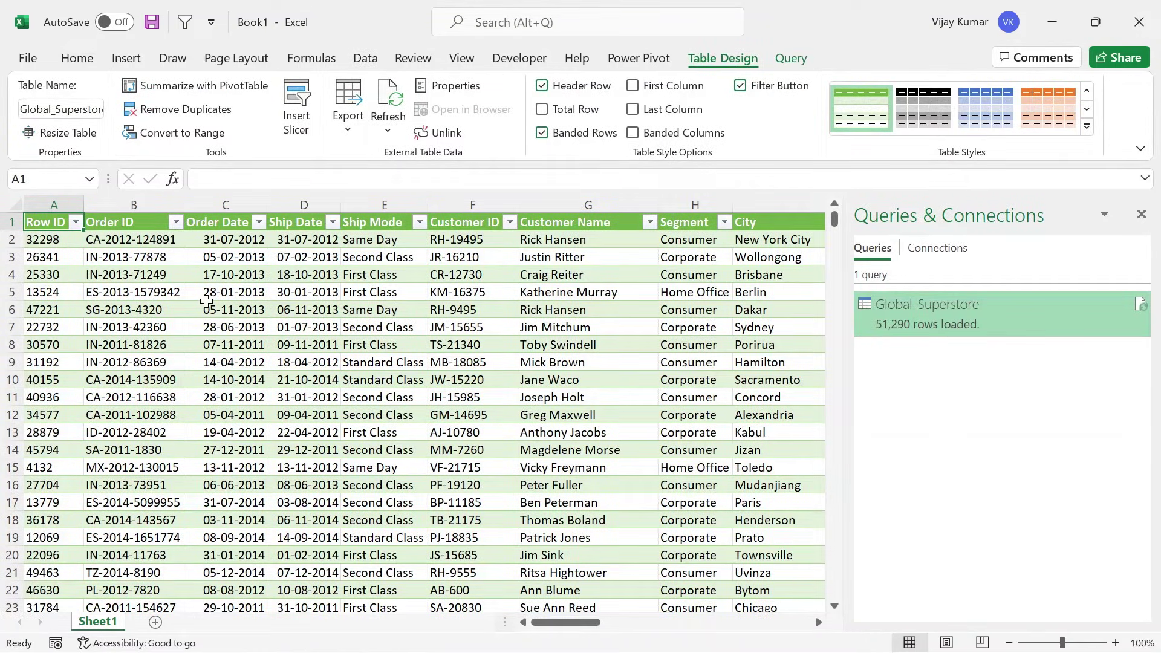
{"action": "left_click", "coordinate": [229, 205]}
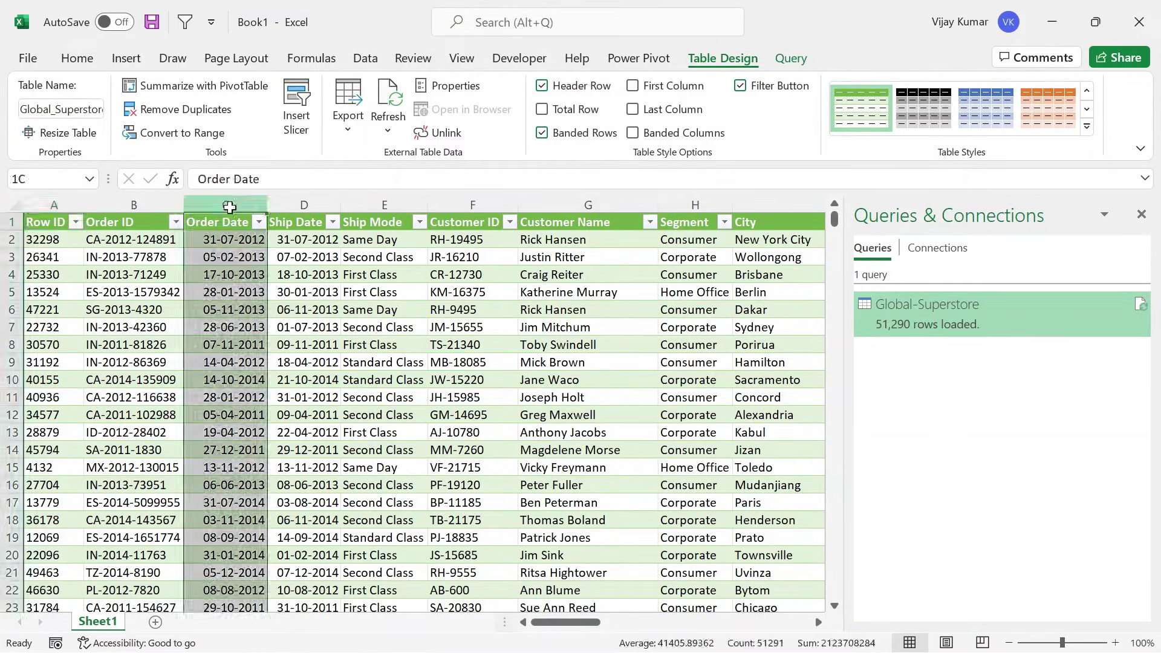
{"action": "left_click", "coordinate": [244, 237]}
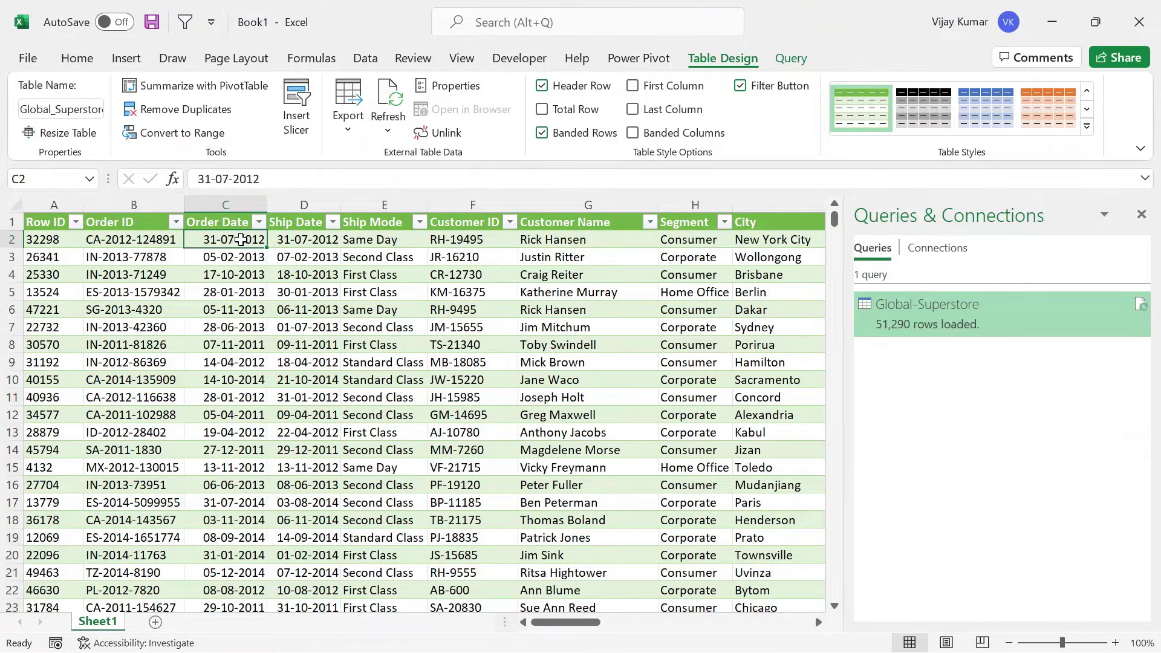
{"action": "mouse_move", "coordinate": [941, 325]}
{"action": "left_click_drag", "start_coordinate": [192, 202], "coordinate": [310, 201]}
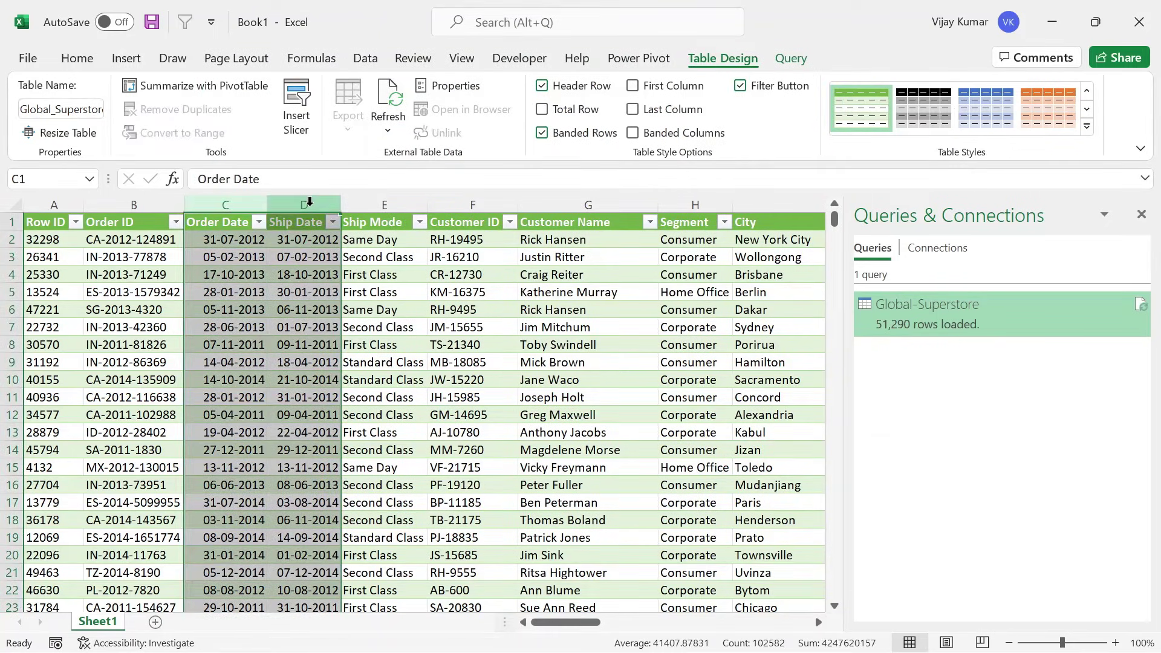
{"action": "left_click", "coordinate": [240, 240]}
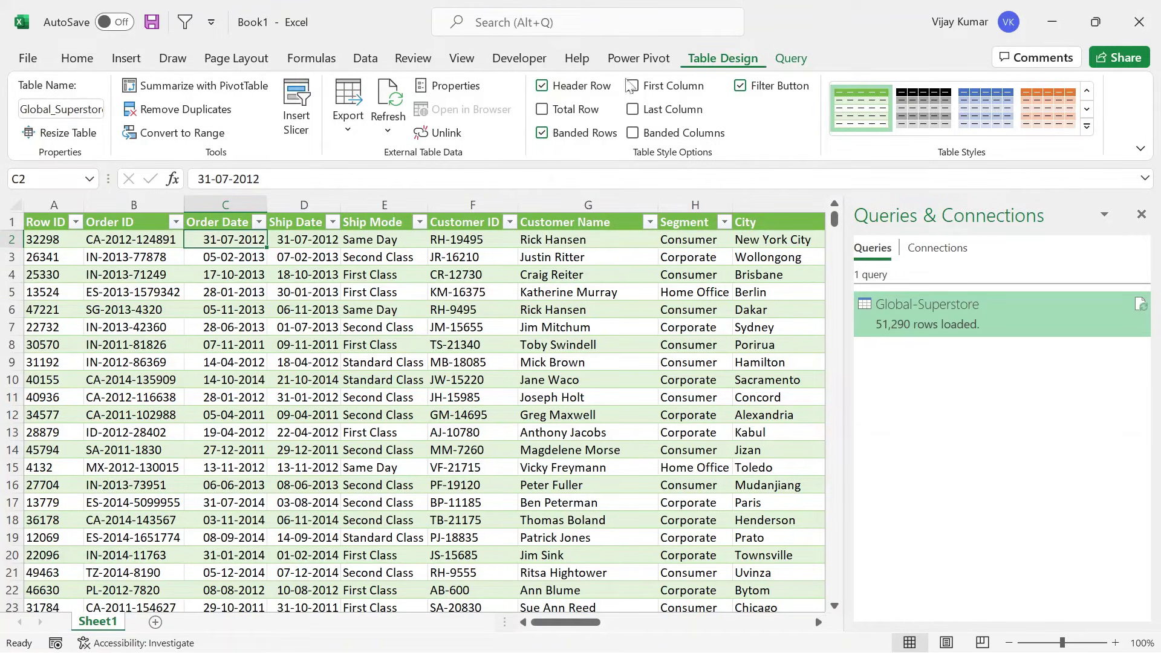
{"action": "left_click", "coordinate": [365, 58]}
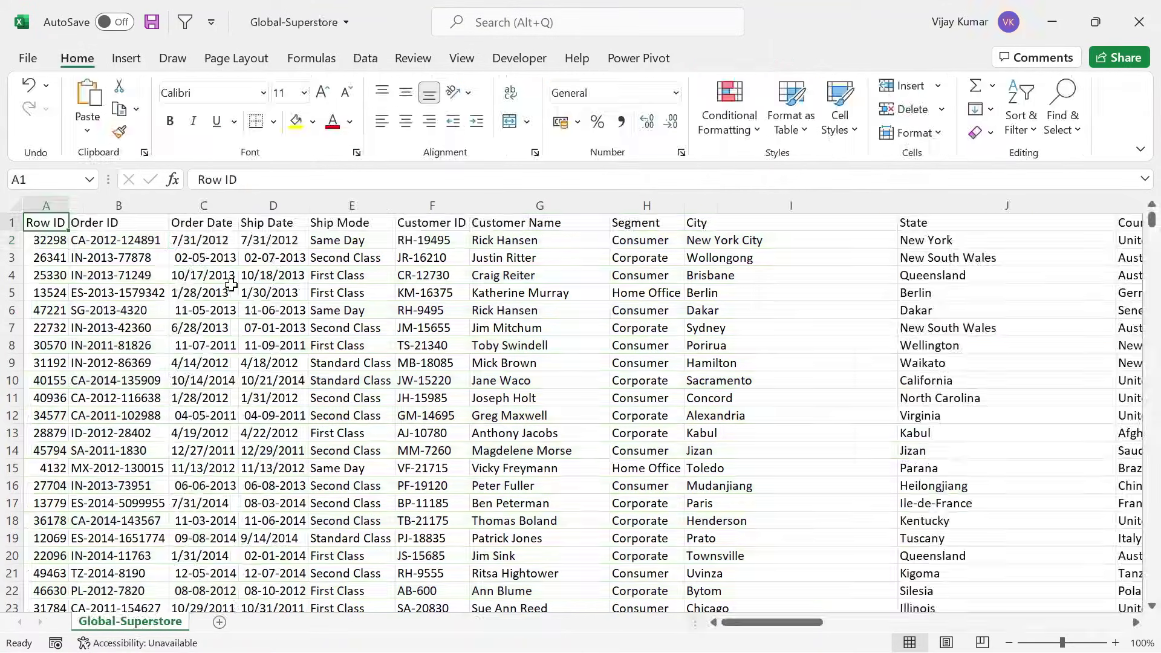
Widen the Order Date and Ship Date columns in the Global-Superstore CSV file and highlight both to review how their dates are aligned
{"action": "left_click_drag", "start_coordinate": [241, 204], "coordinate": [399, 204]}
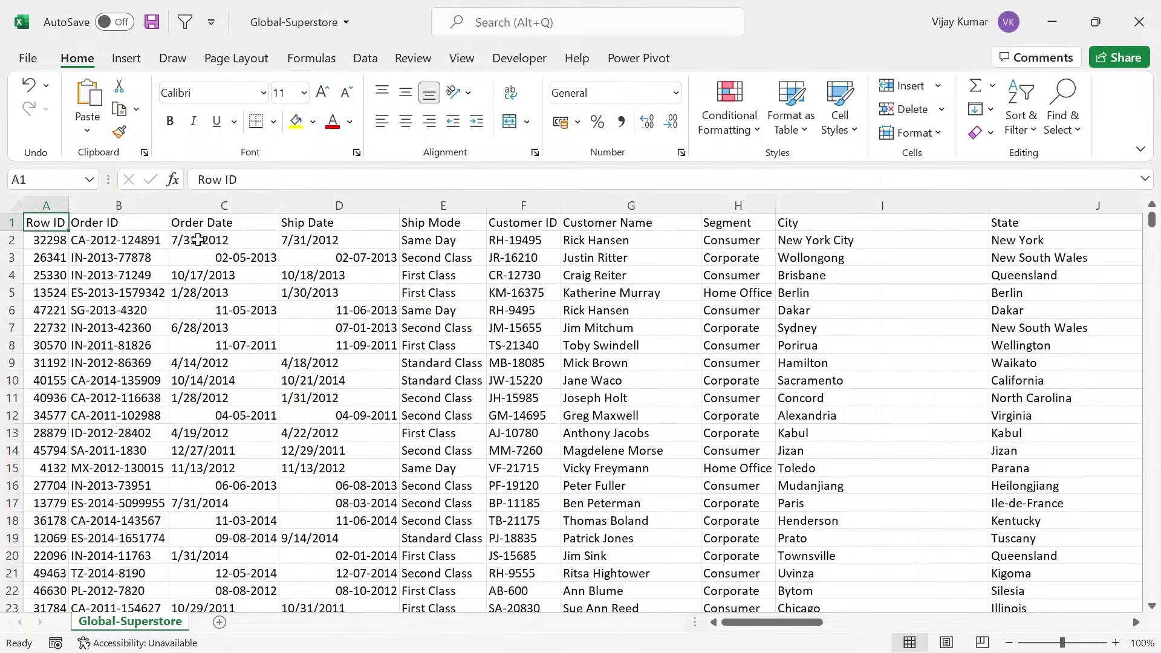
{"action": "left_click", "coordinate": [205, 245]}
{"action": "left_click_drag", "start_coordinate": [219, 205], "coordinate": [362, 216]}
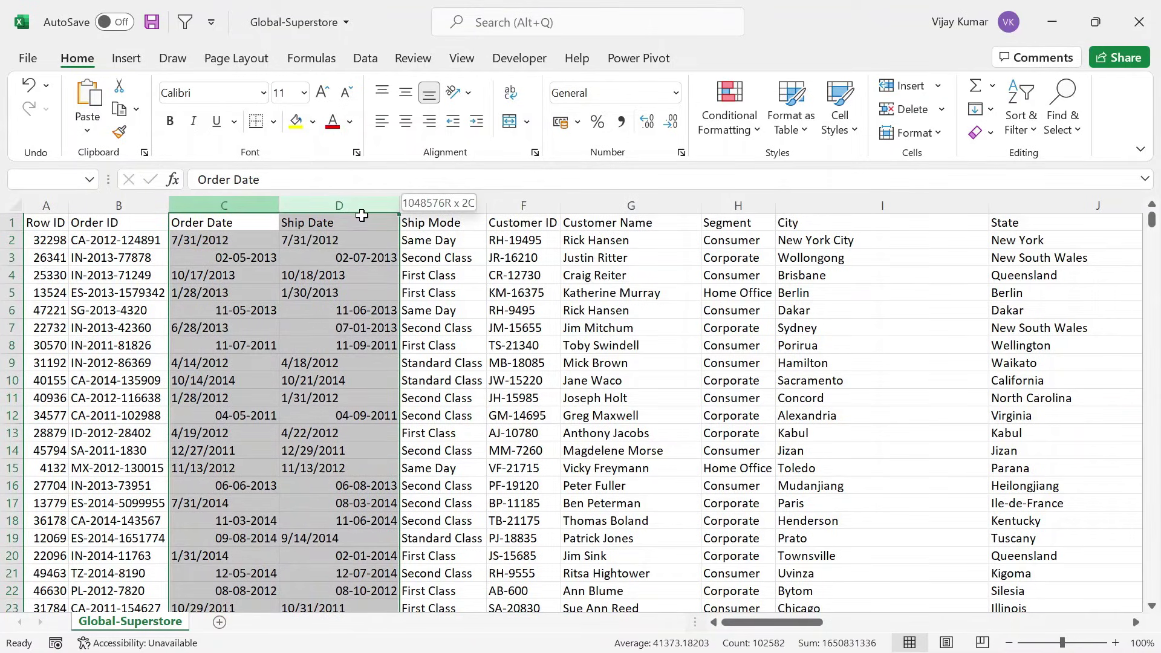
{"action": "key", "text": "ctrl+Home"}
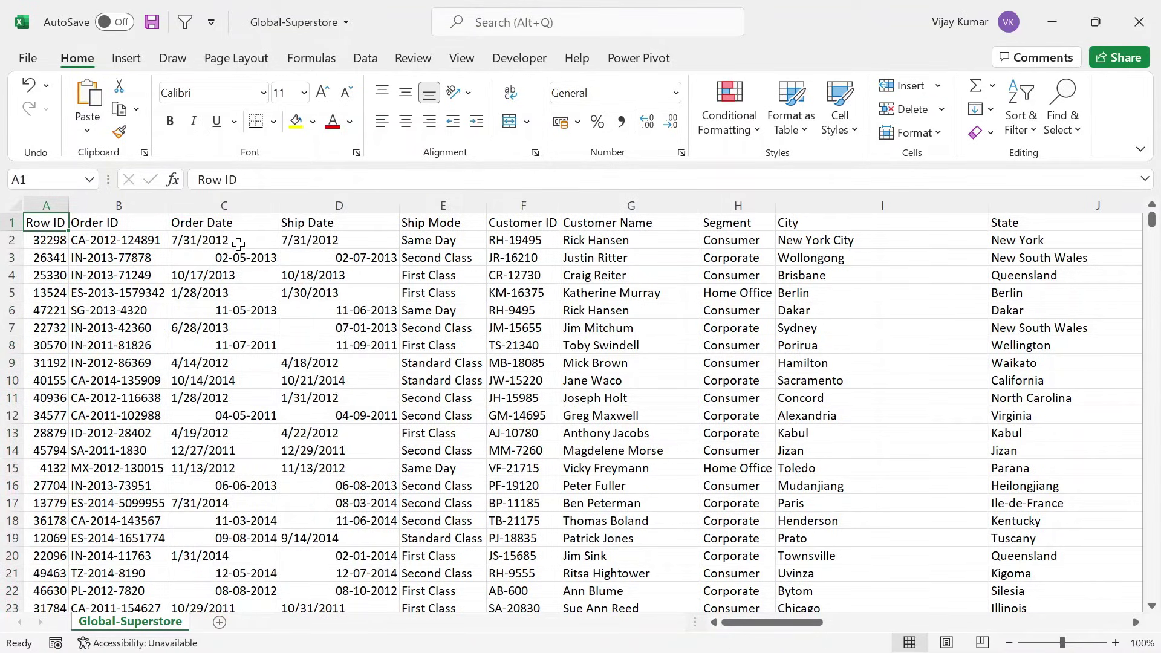
Convert the Order Date column in place with Text to Columns, as delimited data with the MDY date format
{"action": "left_click", "coordinate": [238, 205]}
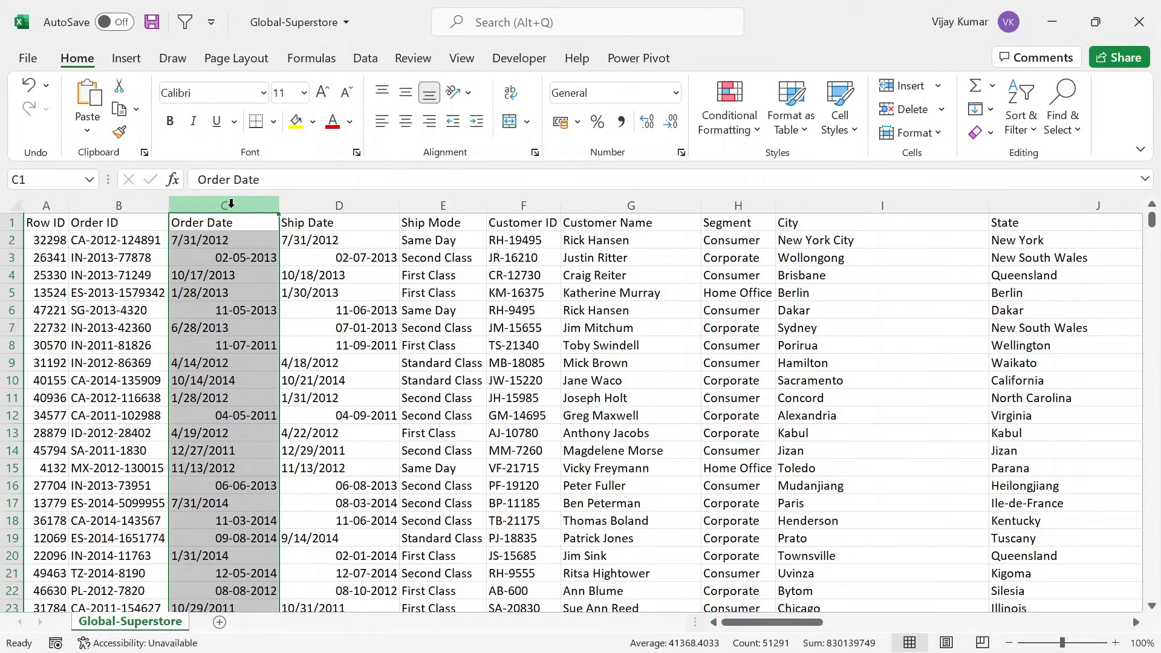
{"action": "key", "text": "alt+d"}
{"action": "key", "text": "e"}
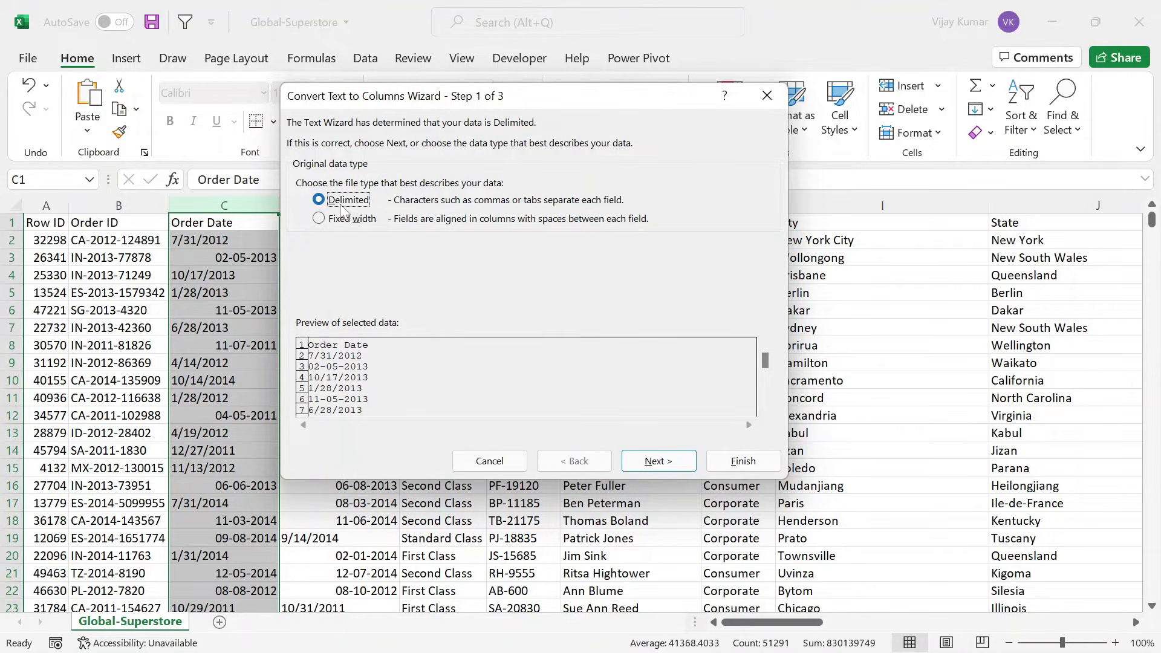
{"action": "left_click", "coordinate": [661, 469]}
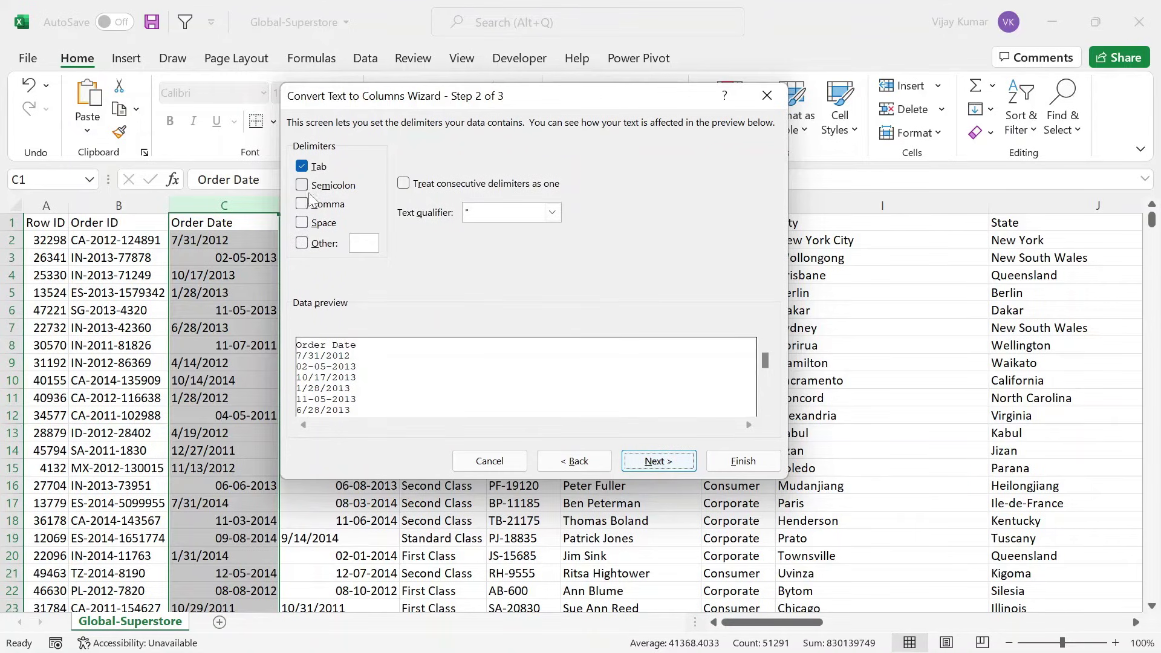
{"action": "left_click", "coordinate": [662, 470]}
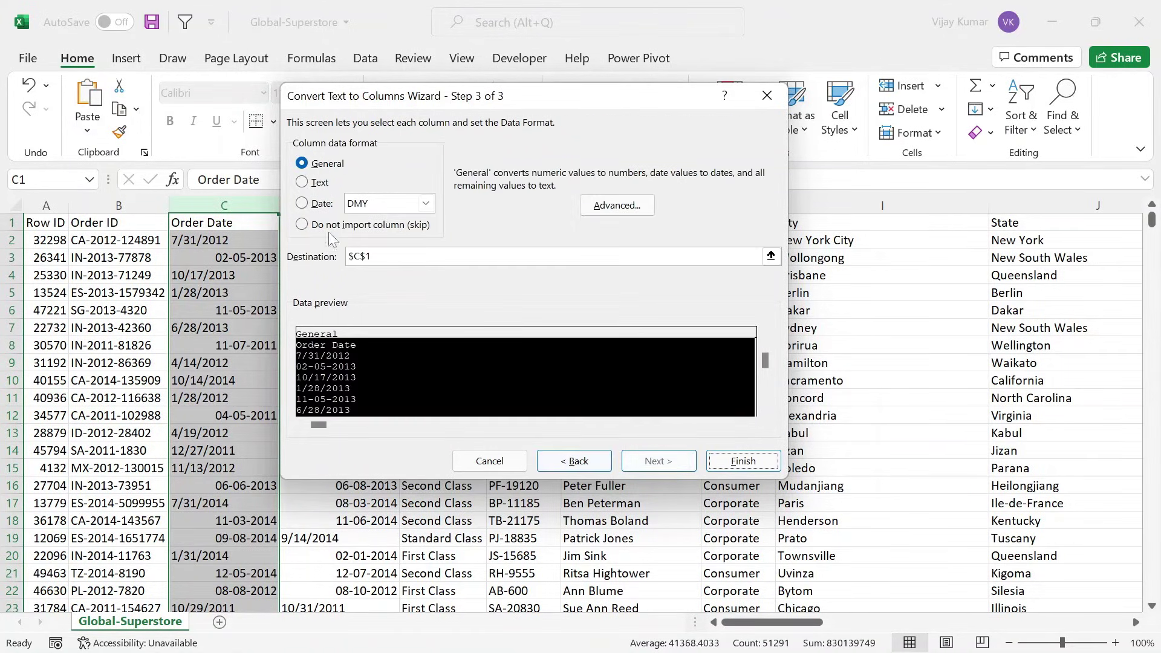
{"action": "key", "text": "Tab"}
{"action": "left_click", "coordinate": [304, 206]}
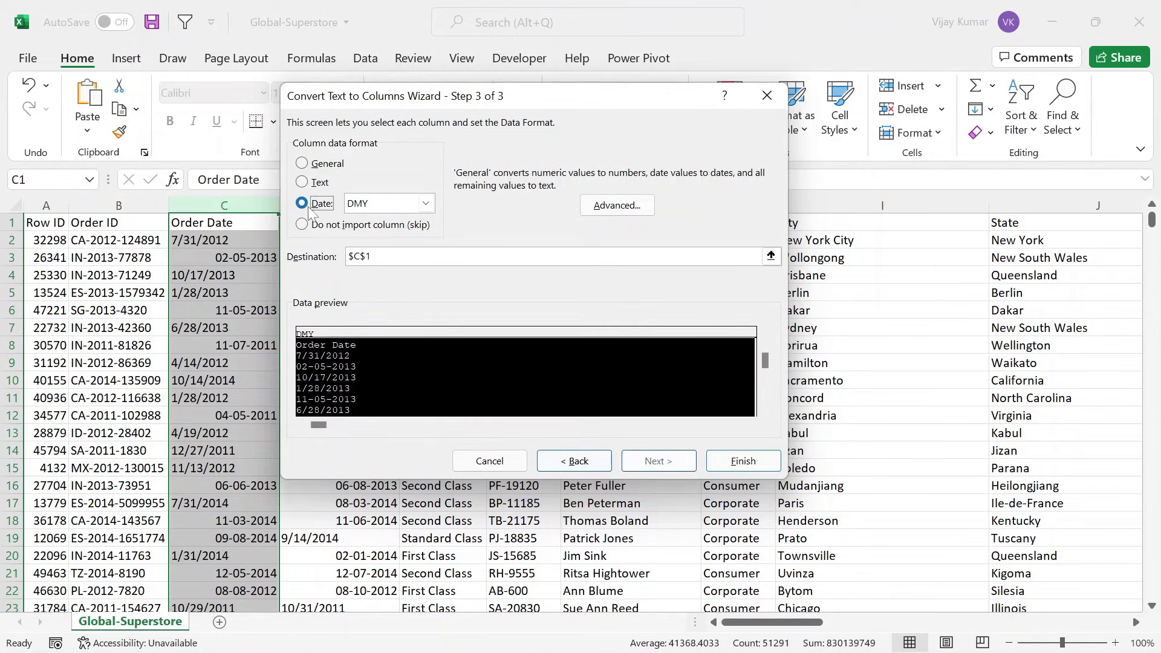
{"action": "left_click", "coordinate": [426, 204]}
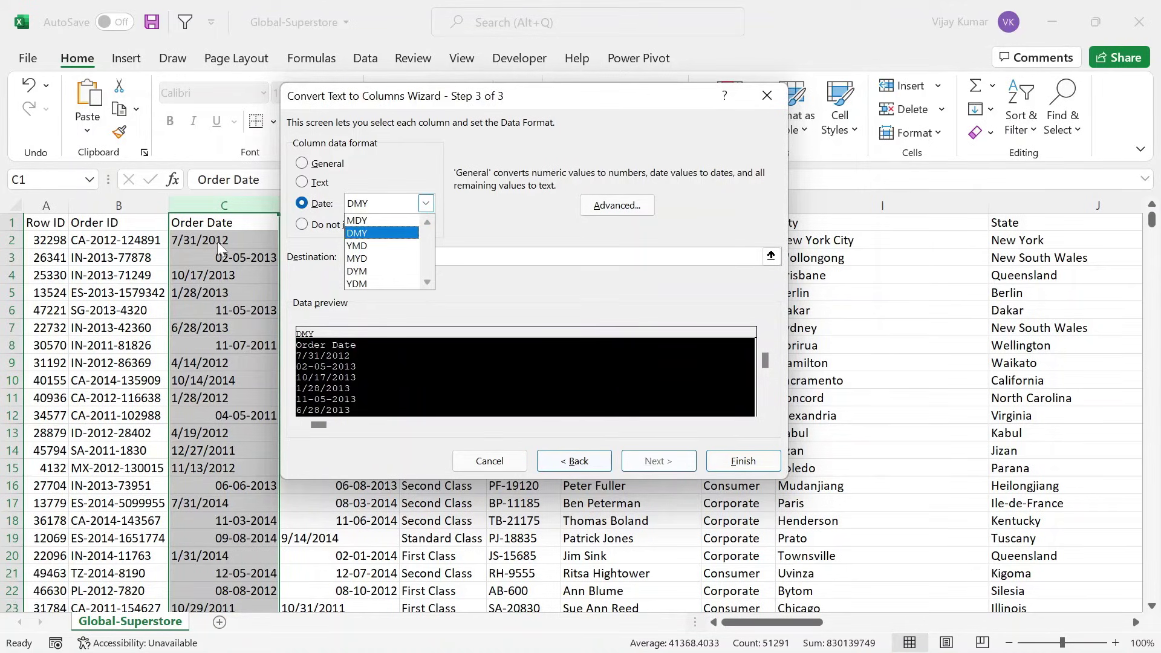
{"action": "key", "text": "Up"}
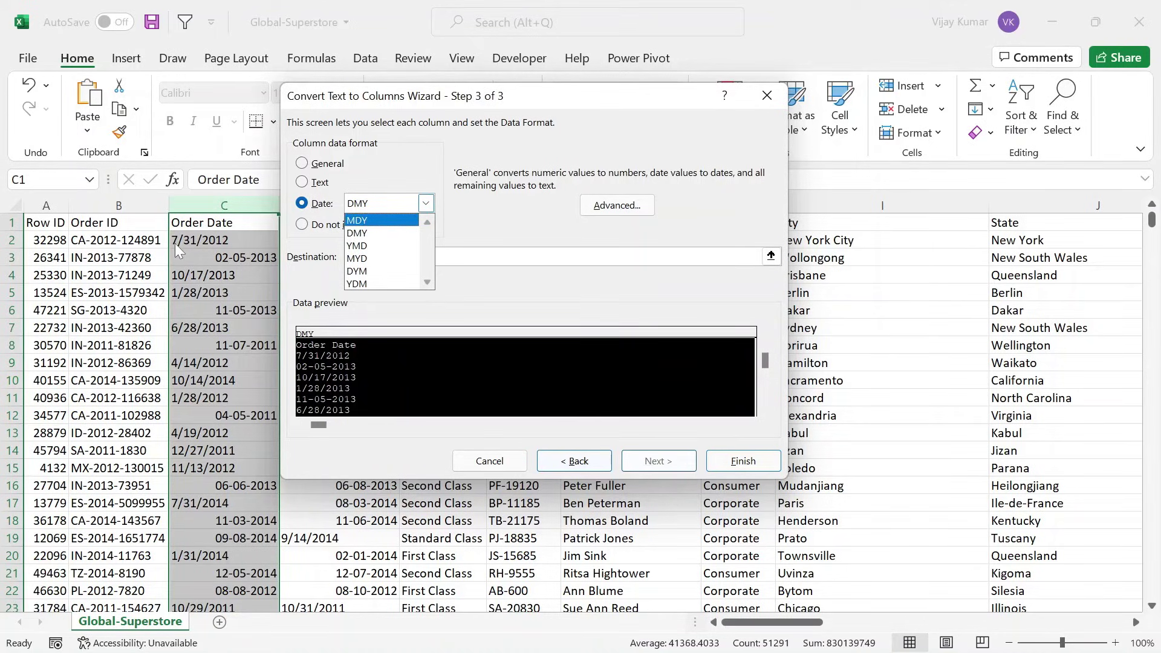
{"action": "left_click", "coordinate": [378, 222]}
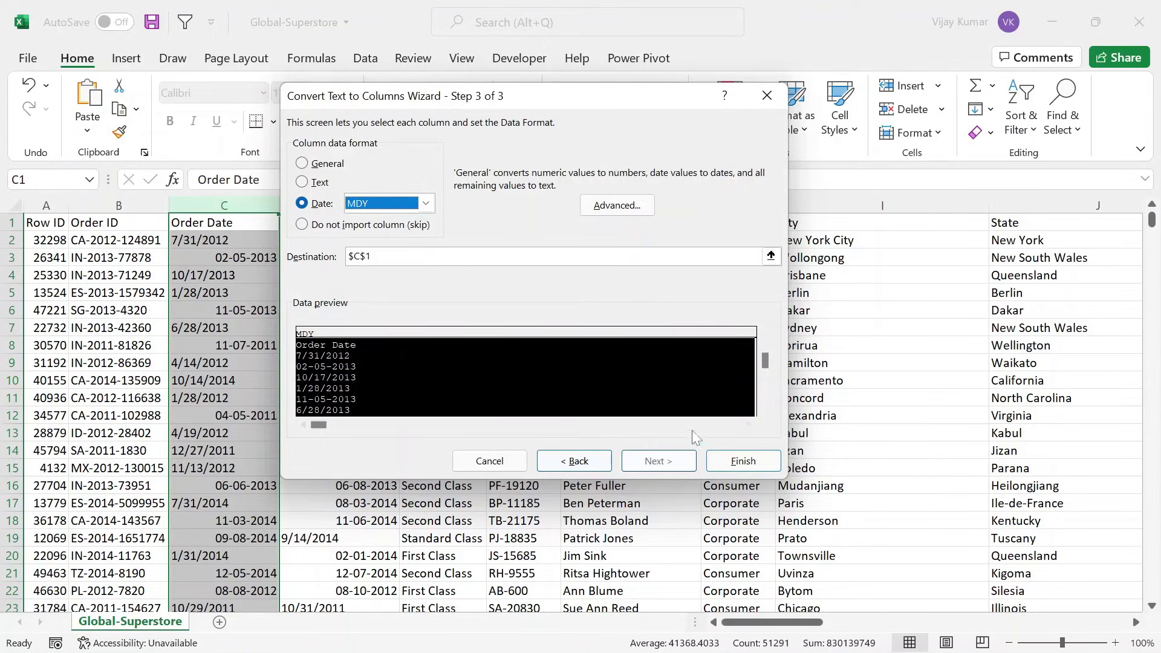
{"action": "left_click", "coordinate": [741, 463]}
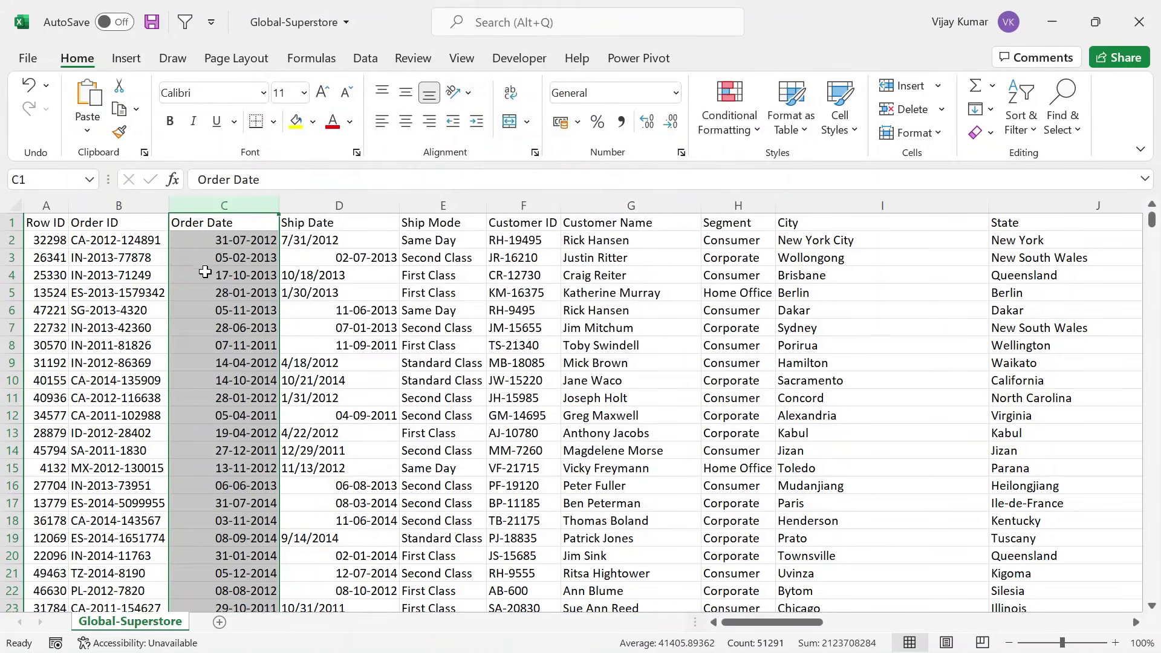
Convert the Ship Date column in place with Text to Columns, as delimited data with the MDY date format
{"action": "left_click", "coordinate": [337, 207]}
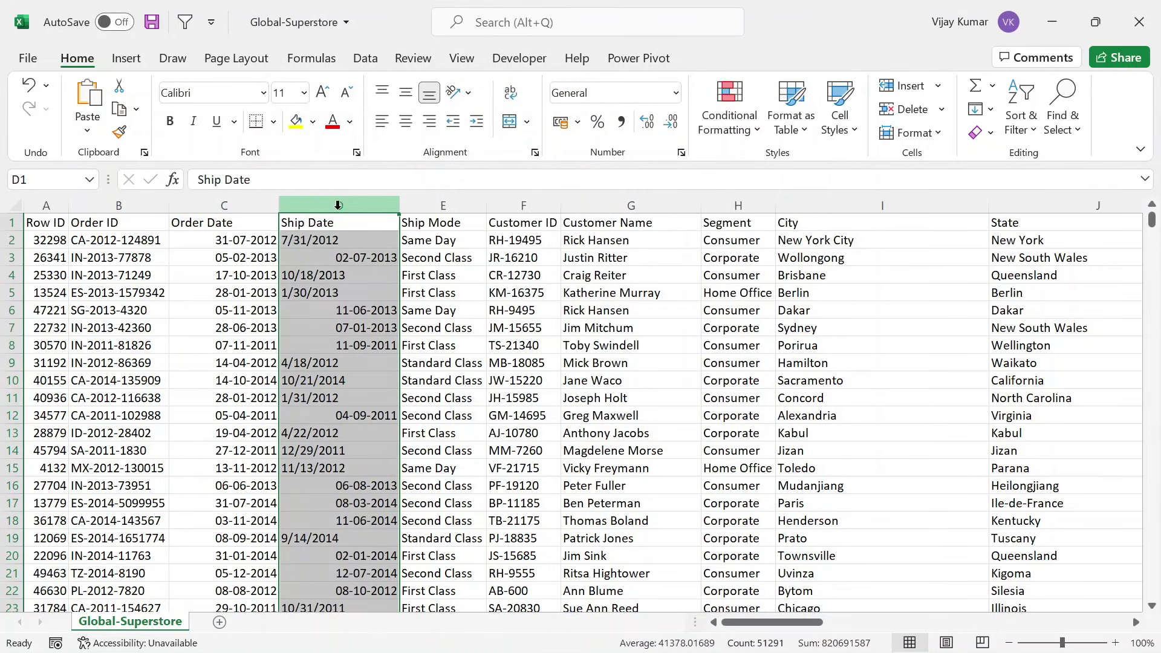
{"action": "key", "text": "alt+d"}
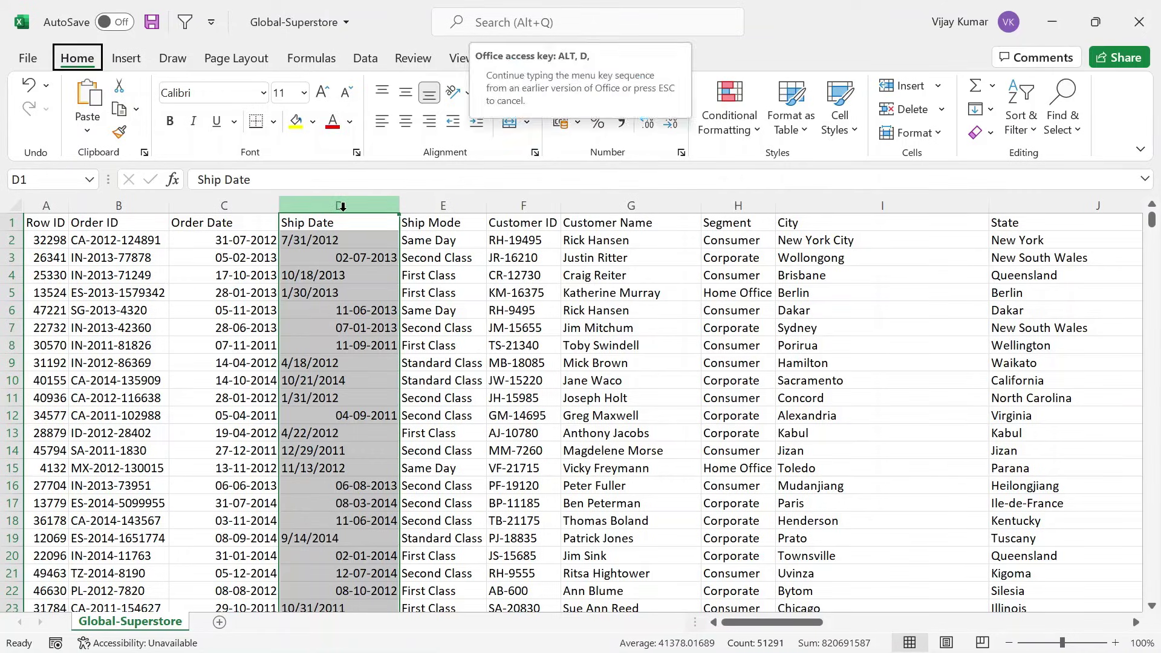
{"action": "key", "text": "e"}
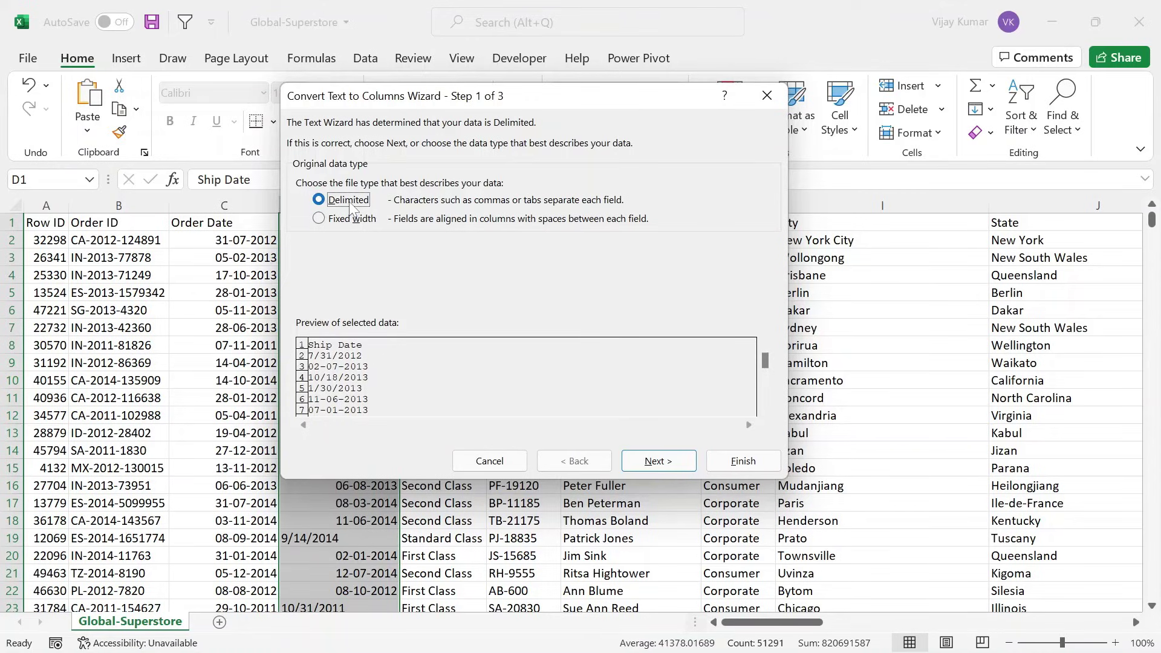
{"action": "left_click", "coordinate": [672, 462]}
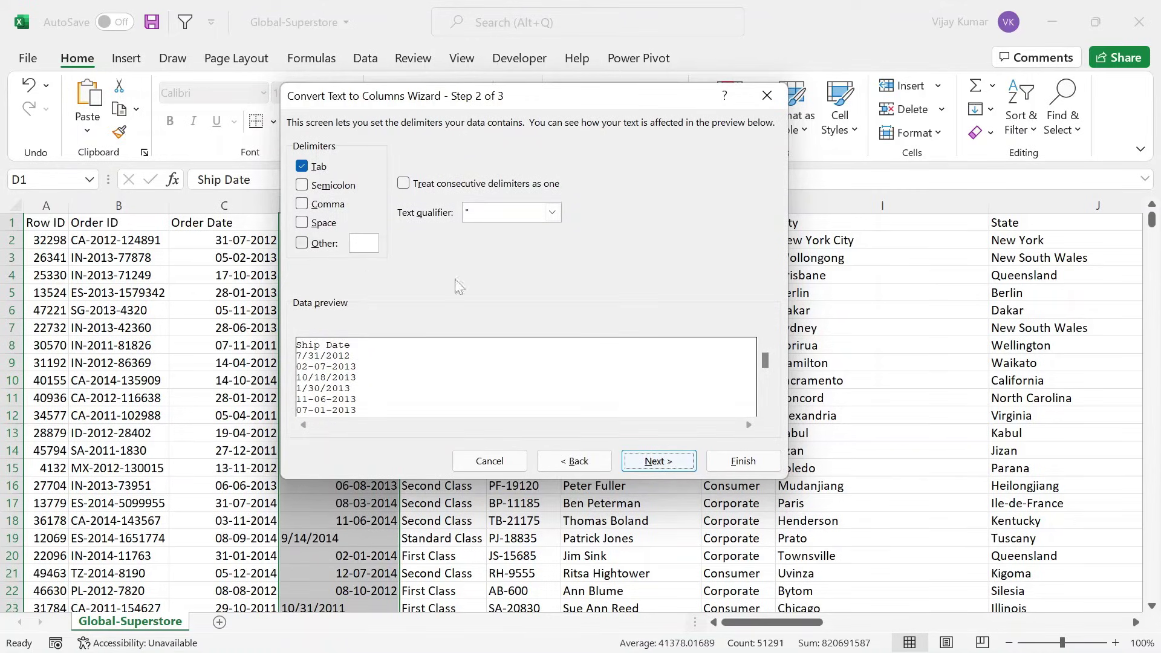
{"action": "left_click", "coordinate": [669, 463]}
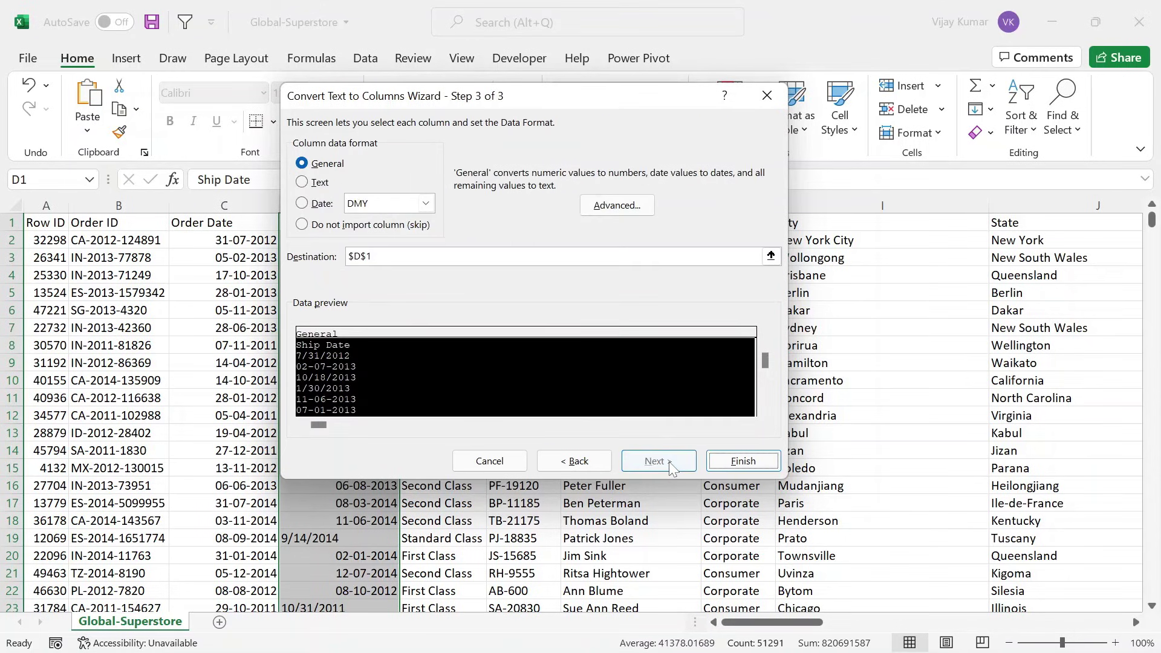
{"action": "left_click", "coordinate": [301, 203]}
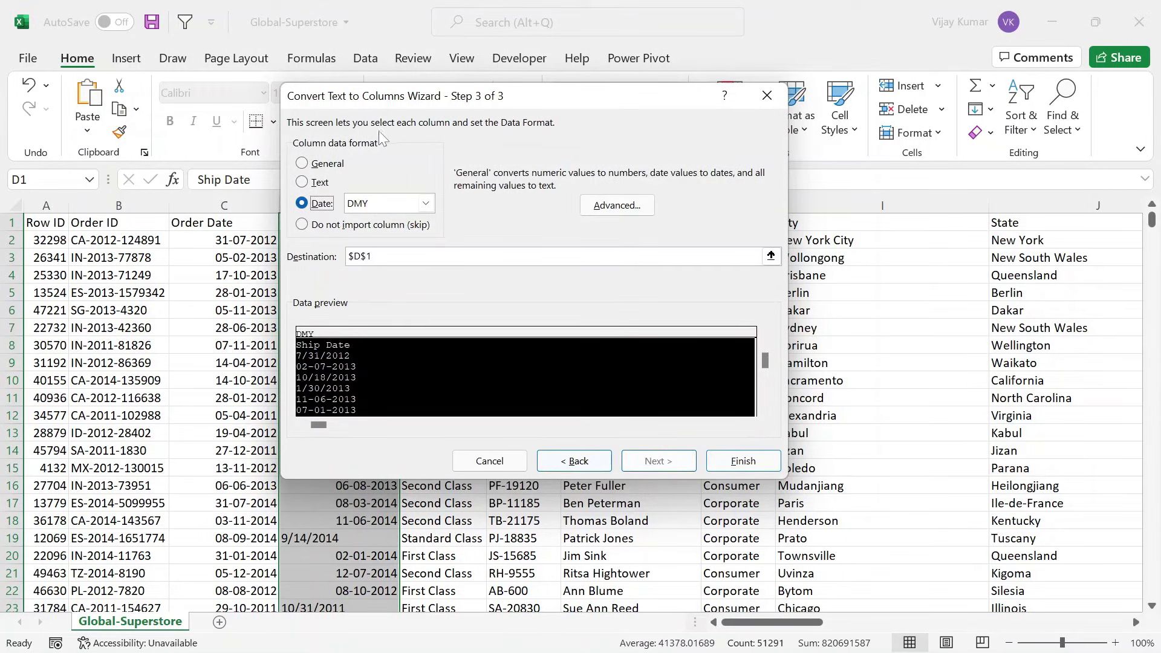
{"action": "left_click_drag", "start_coordinate": [395, 103], "coordinate": [545, 109]}
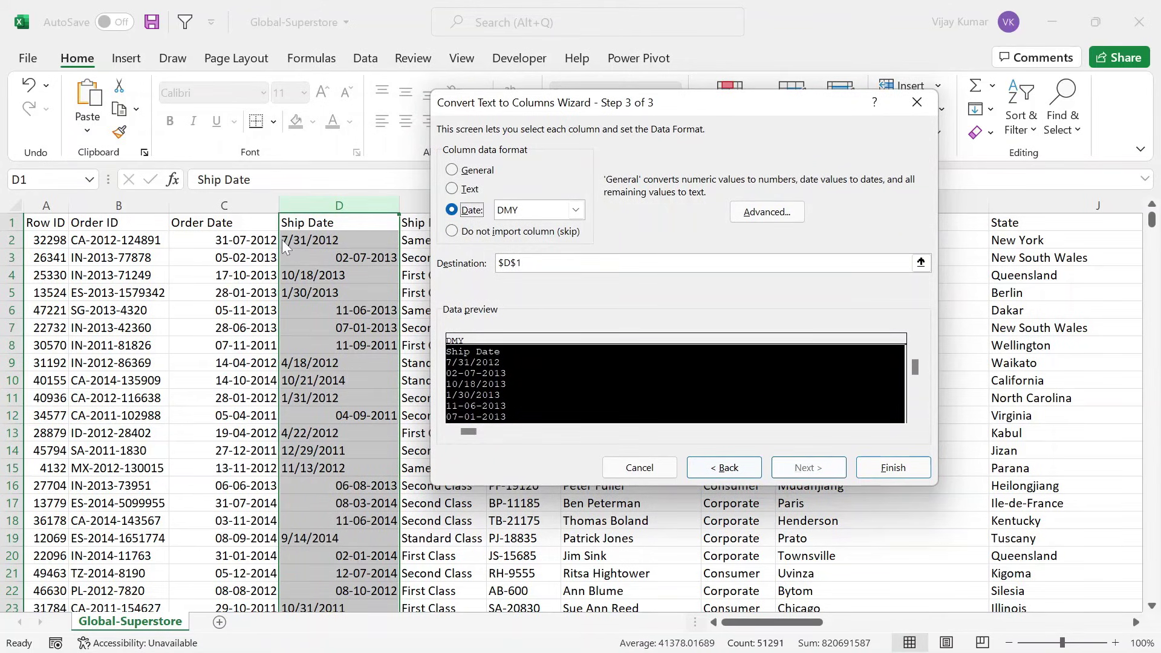
{"action": "left_click", "coordinate": [575, 211]}
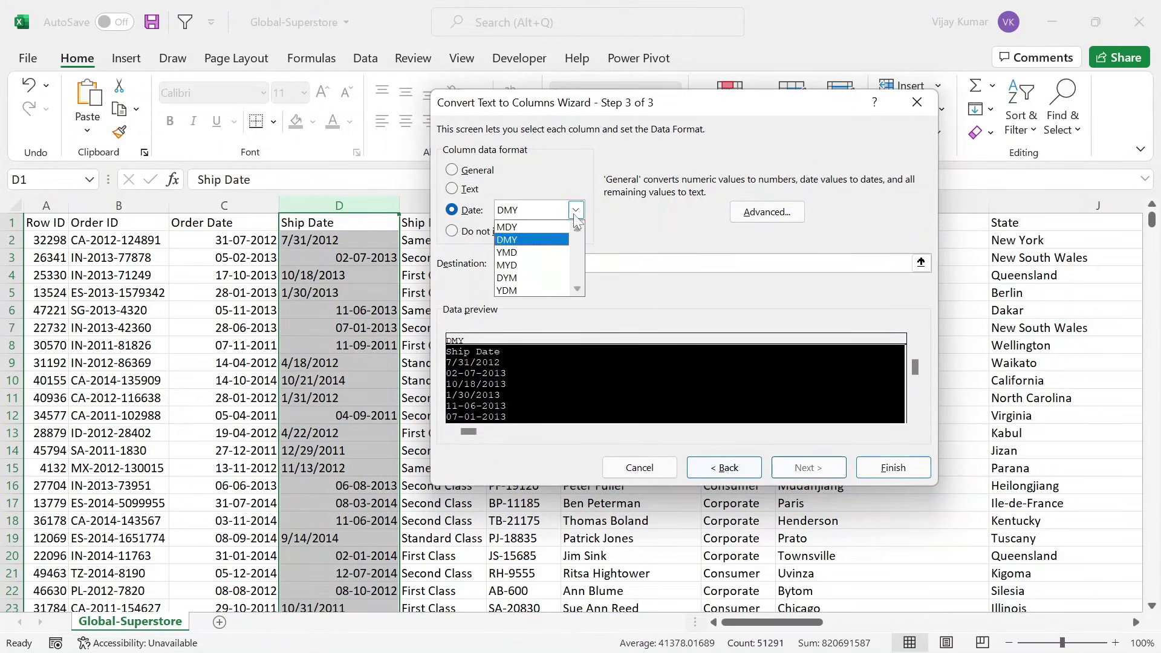
{"action": "left_click", "coordinate": [514, 227]}
{"action": "left_click", "coordinate": [894, 475]}
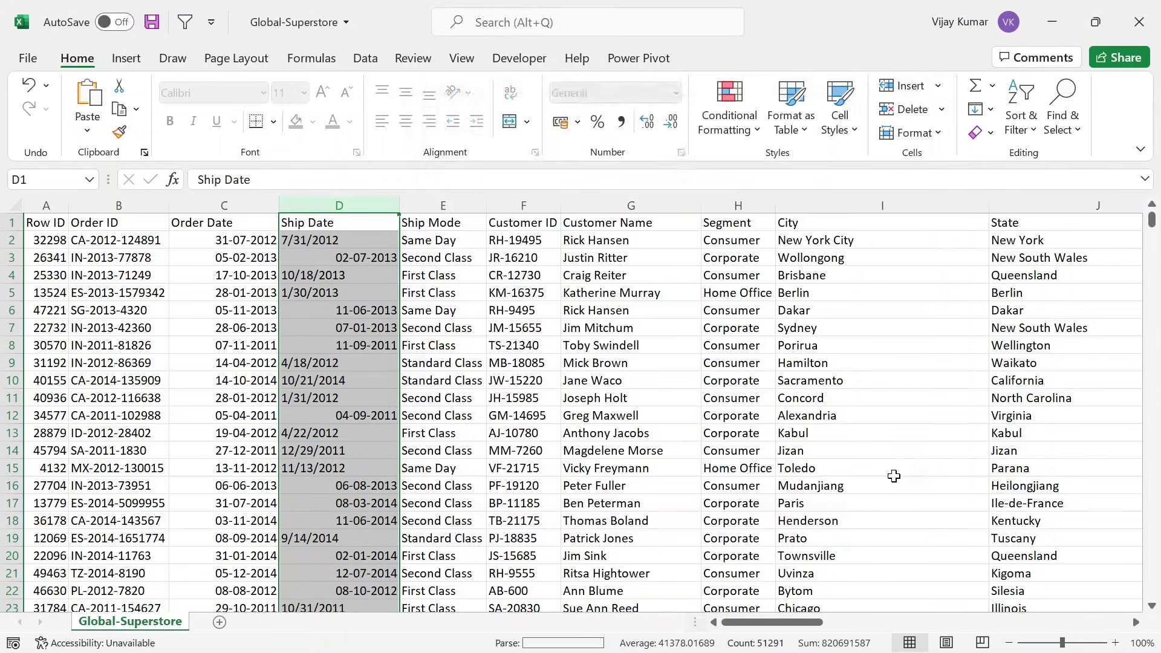
{"action": "left_click", "coordinate": [332, 230]}
{"action": "left_click", "coordinate": [64, 224]}
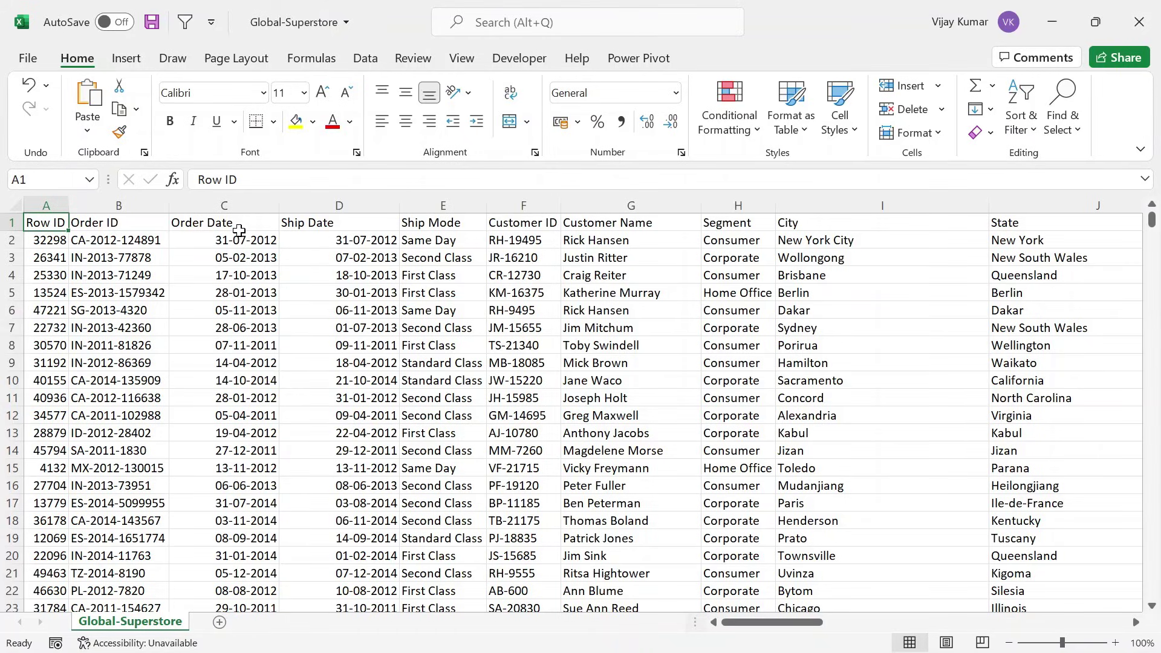
{"action": "key", "text": "ctrl+z"}
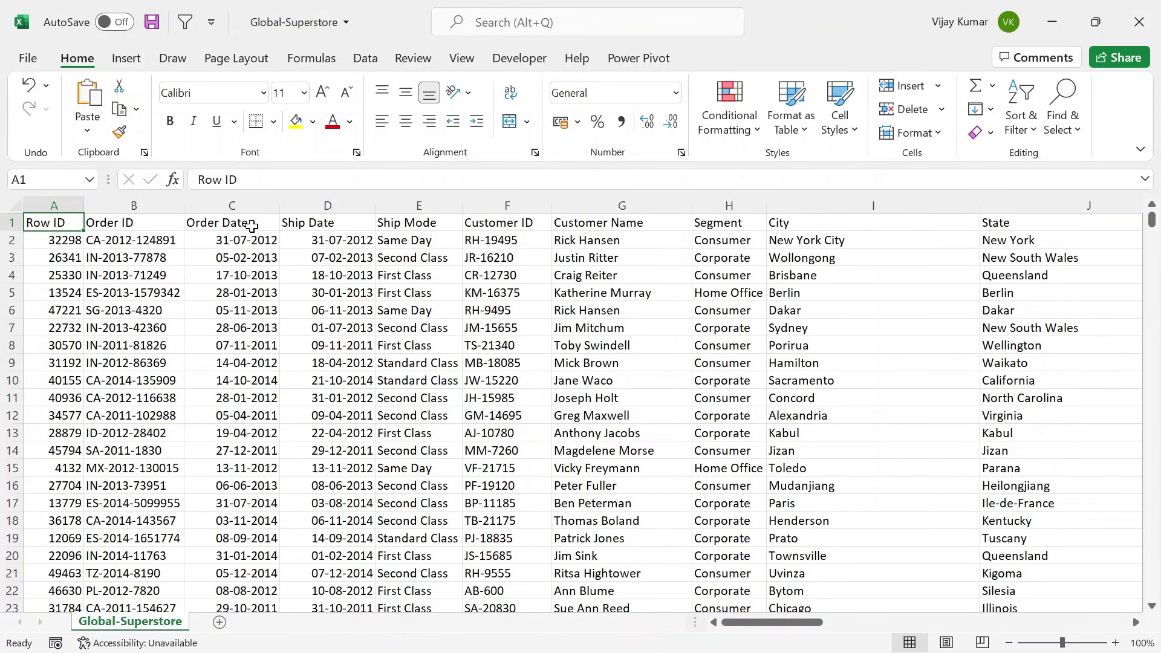